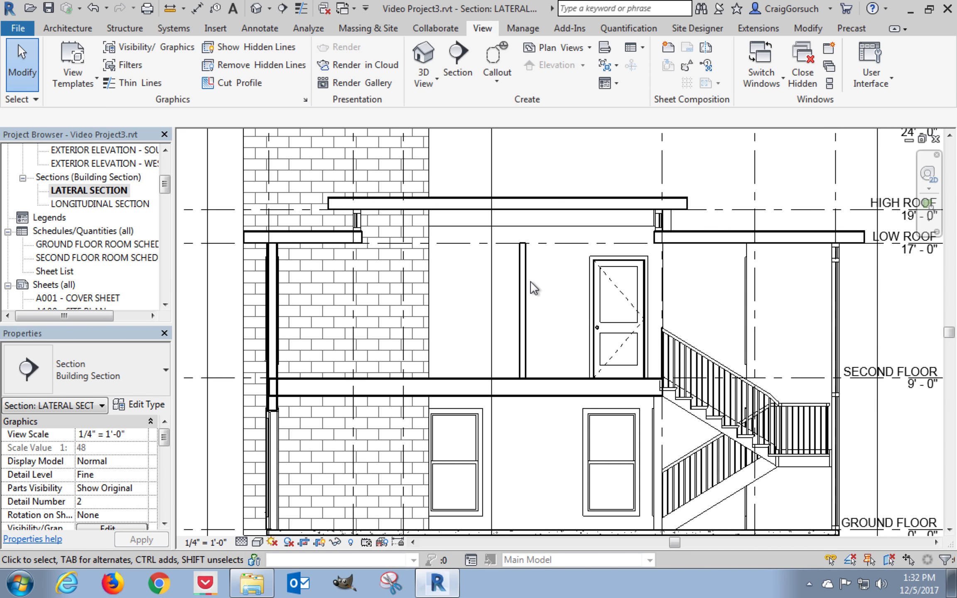
- Extend the top of the Interior - Plumbing Partition wall beyond the cut partition up to the underside of the high roof
scroll(530, 282, up, 2)
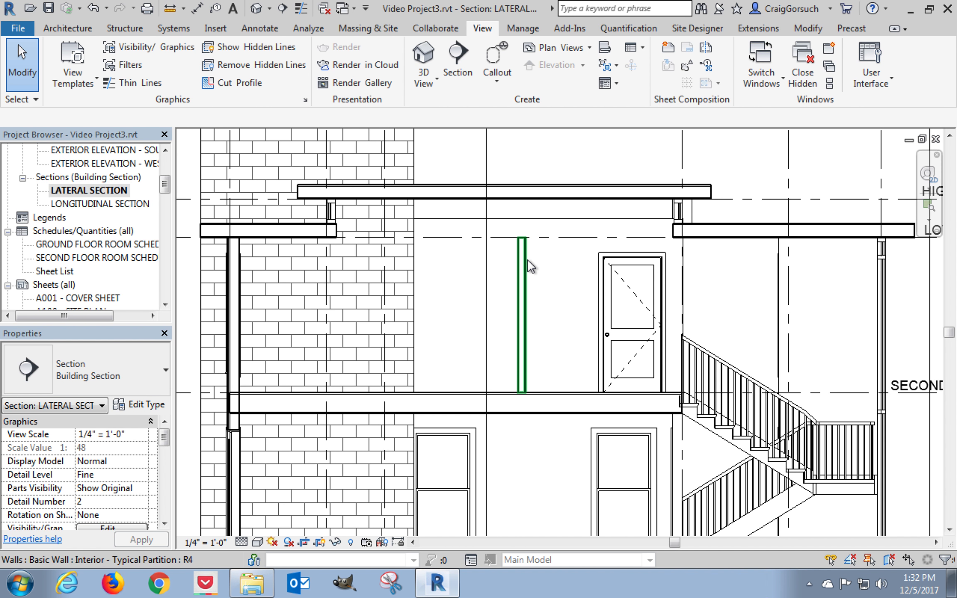
click(527, 259)
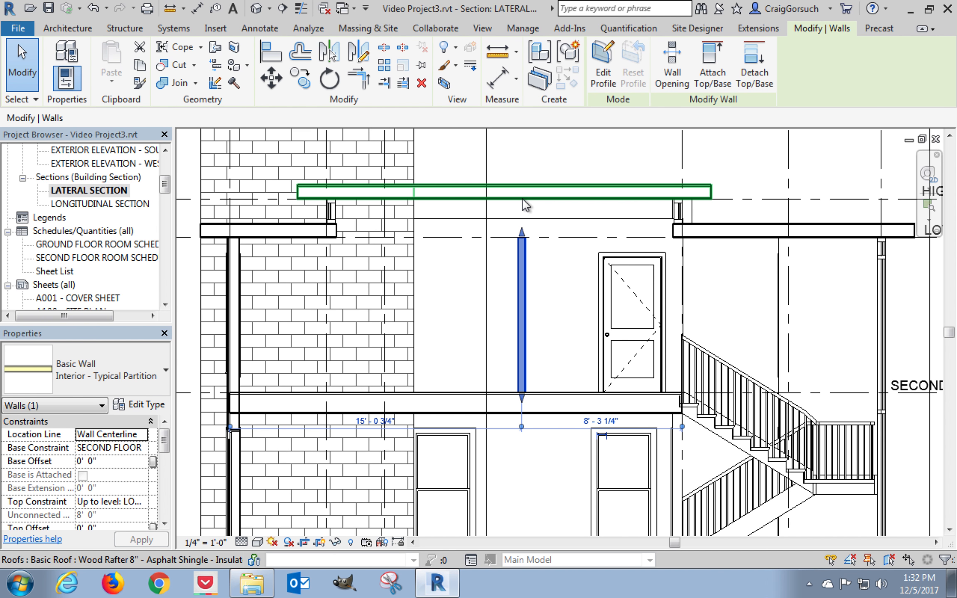
click(544, 218)
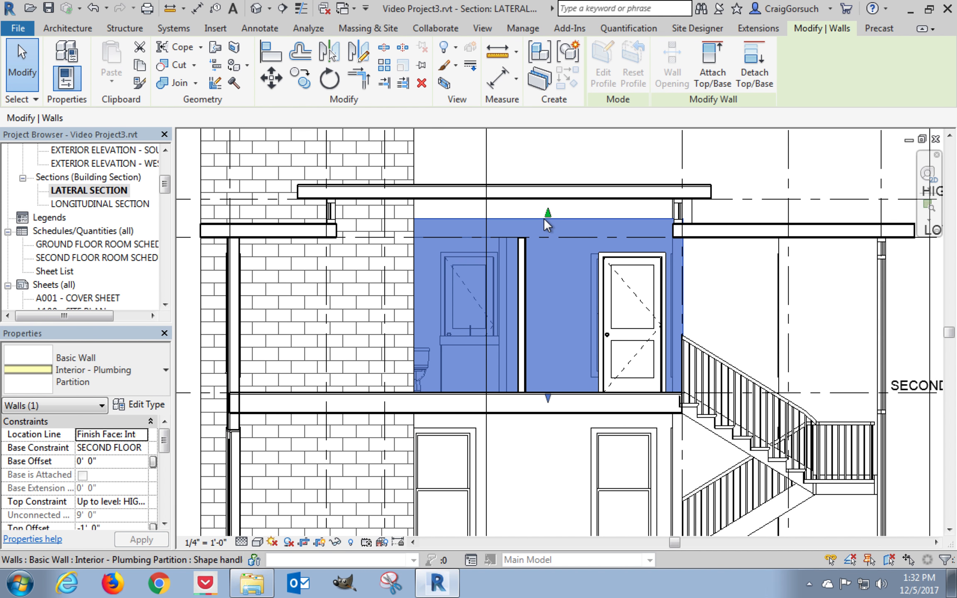
click(593, 212)
click(564, 218)
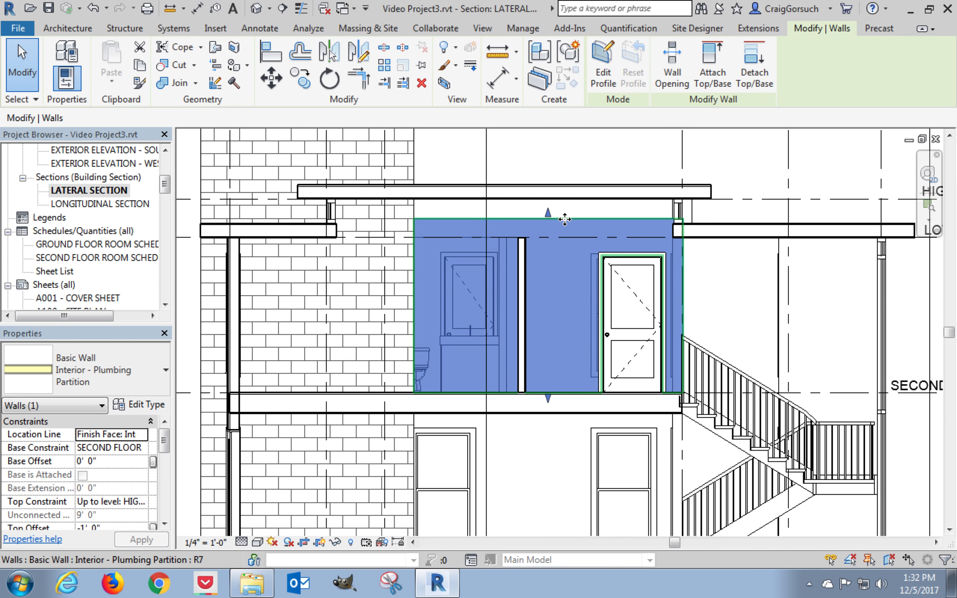
scroll(565, 219, up, 3)
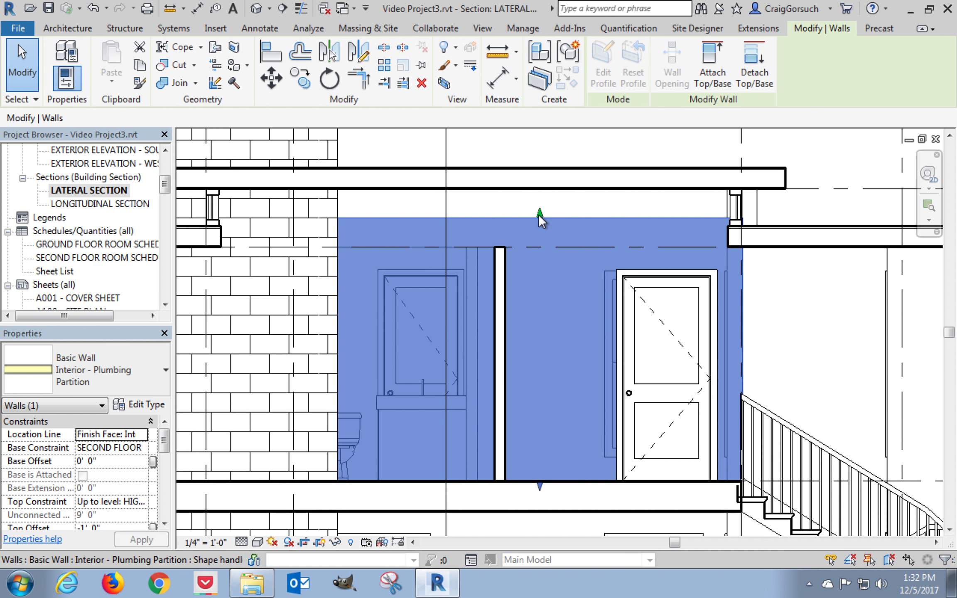
drag(540, 212, 542, 189)
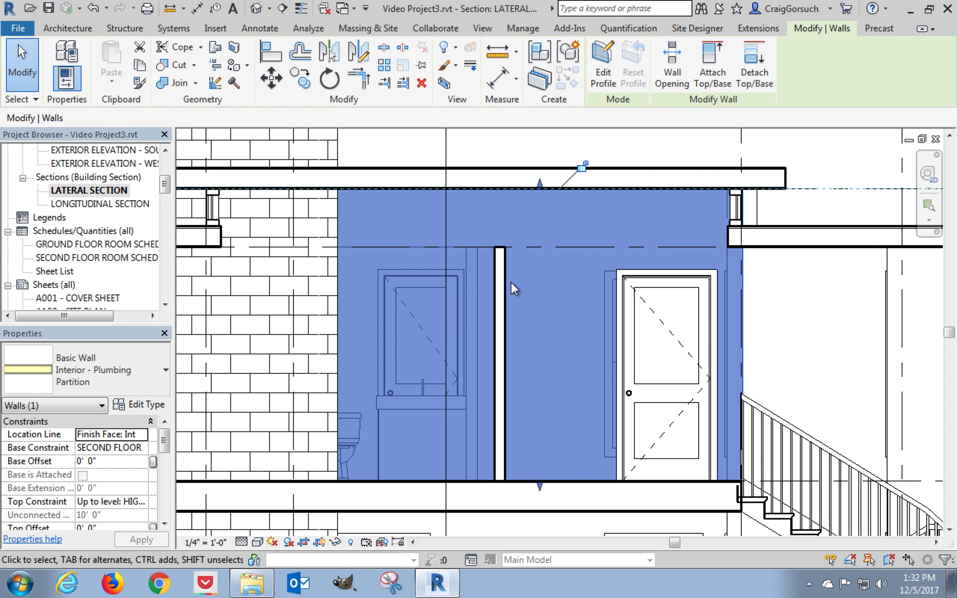
- Stretch the top of the cut Interior - Typical Partition wall on the second floor up to the underside of the high roof
click(499, 282)
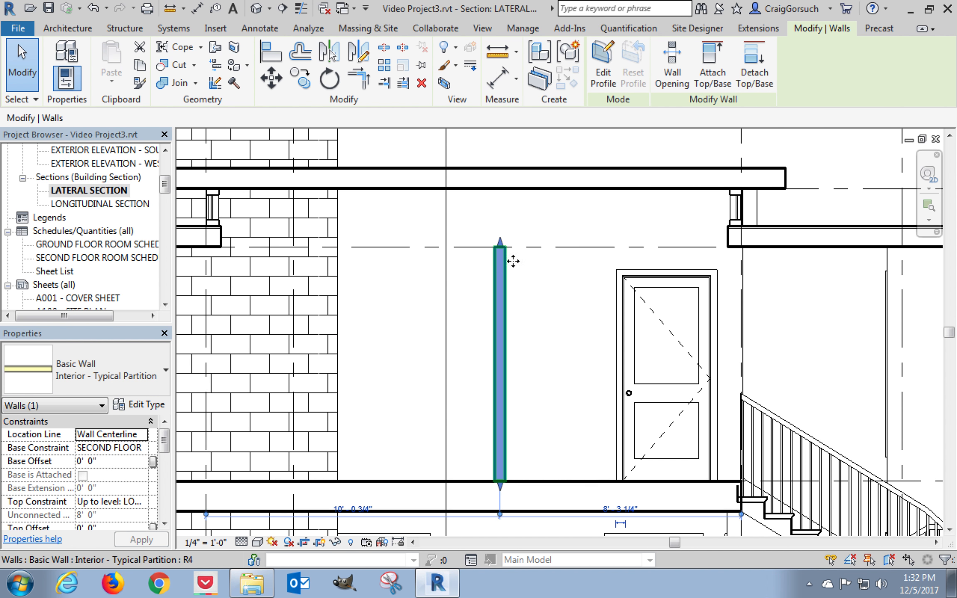
drag(506, 251, 504, 191)
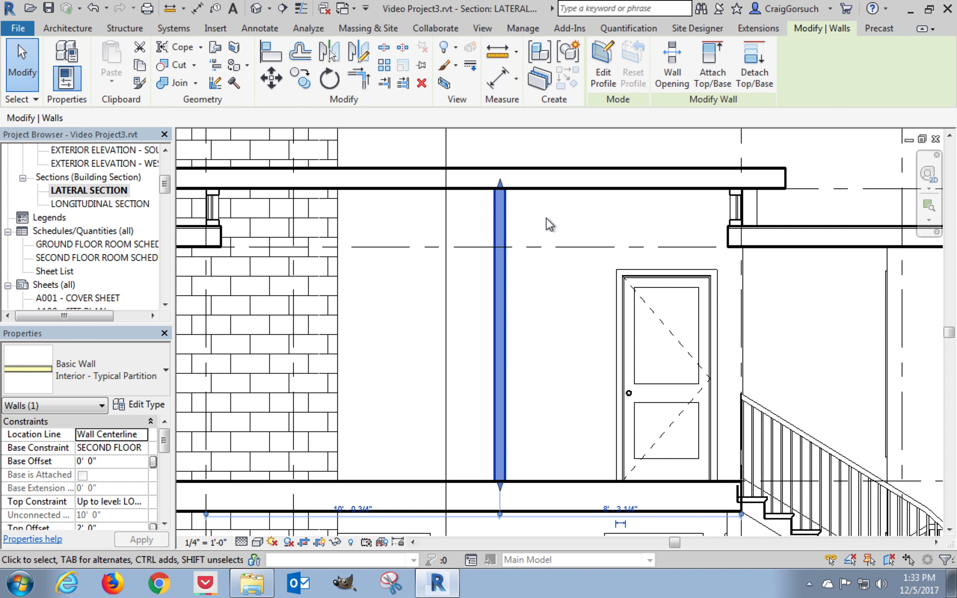
click(548, 227)
- Open the SECOND FLOOR plan and cycle through the open views, sheets and sheet list, ending back on that plan
drag(164, 184, 165, 163)
double_click(103, 192)
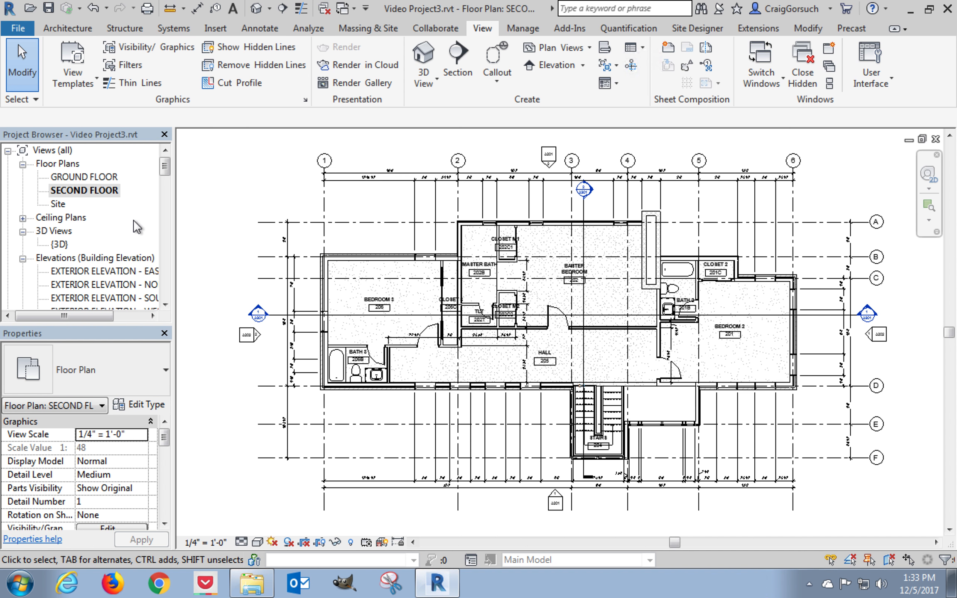
key(ctrl+Tab)
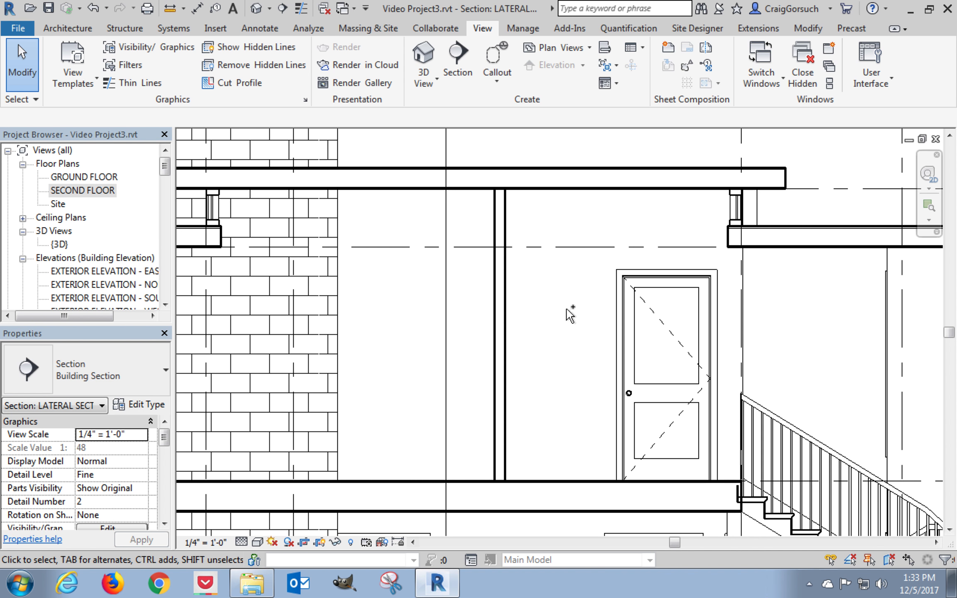
key(ctrl+Tab)
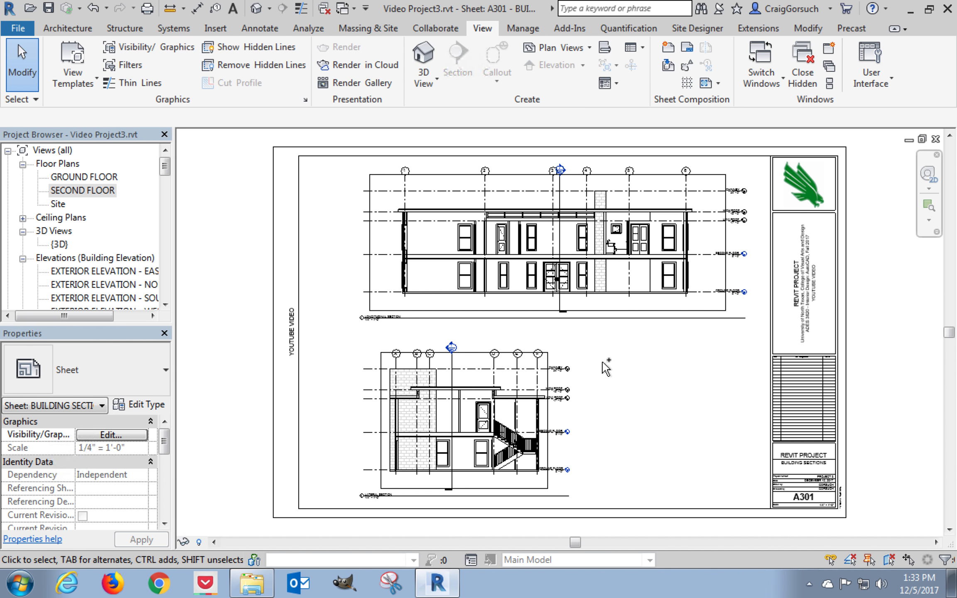
key(ctrl+Tab)
key(ctrl+Tab)
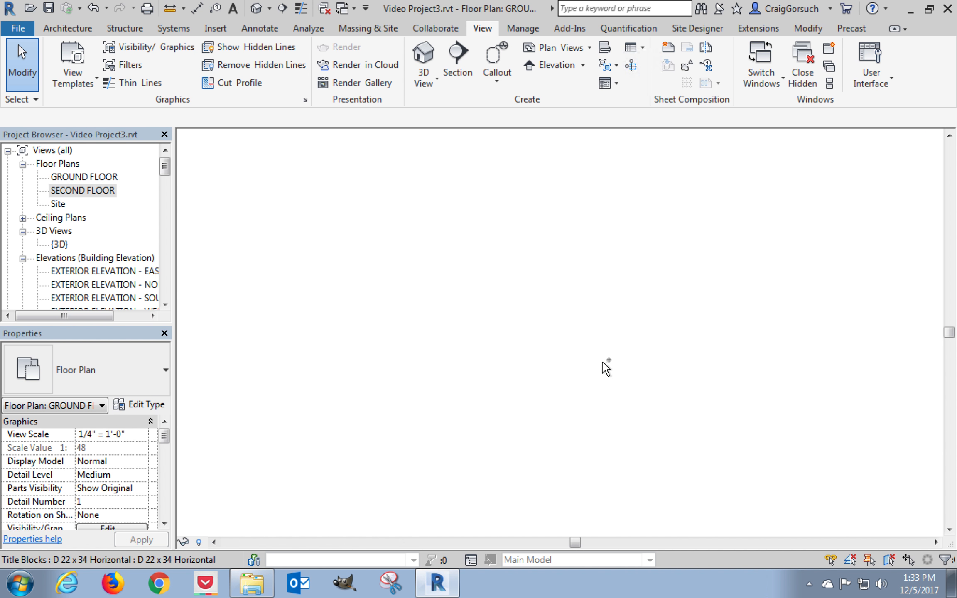
key(ctrl+Tab)
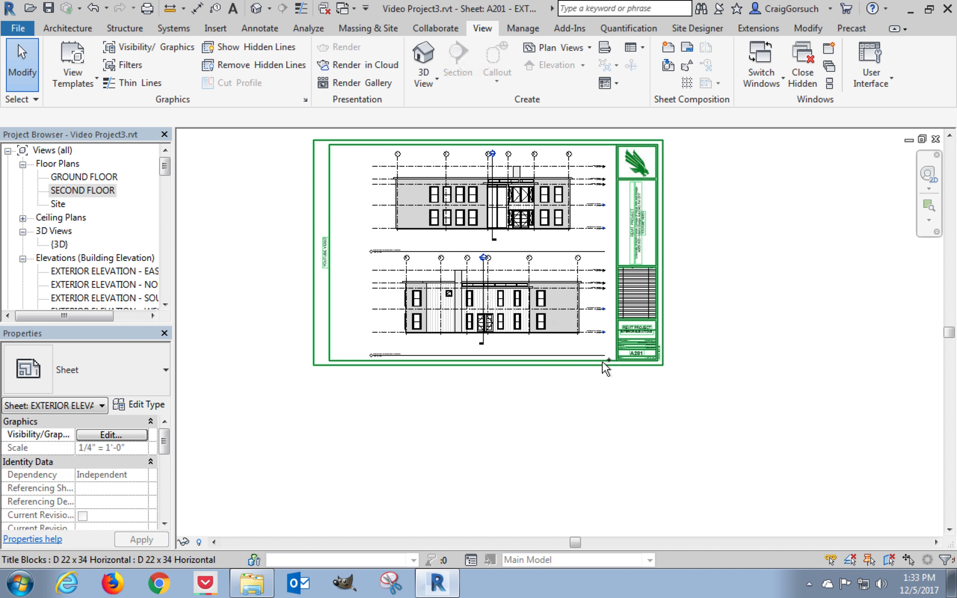
key(ctrl+Tab)
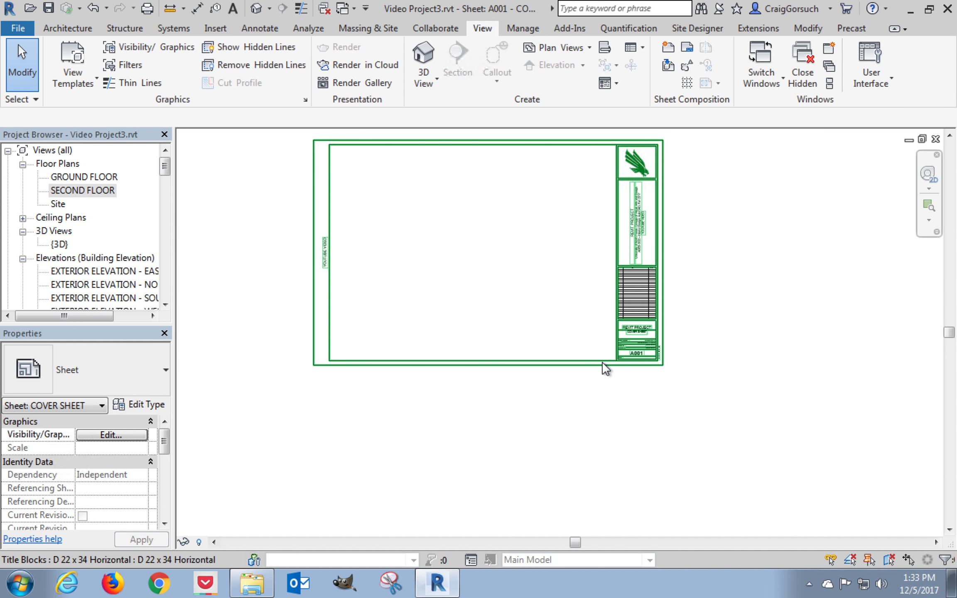
key(ctrl+Tab)
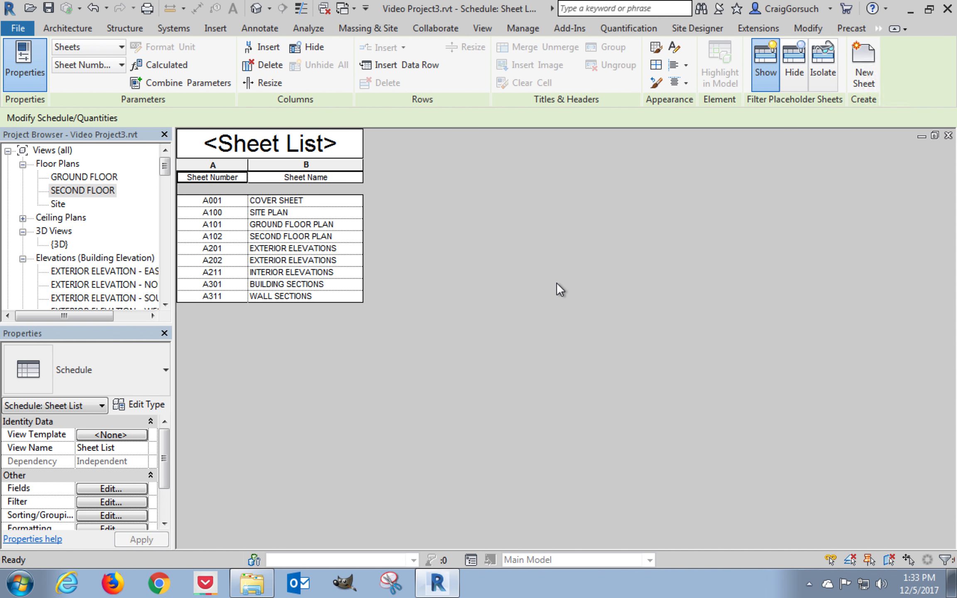
key(ctrl+Tab)
key(ctrl+Tab)
key(ctrl+Tab)
key(ctrl+Tab)
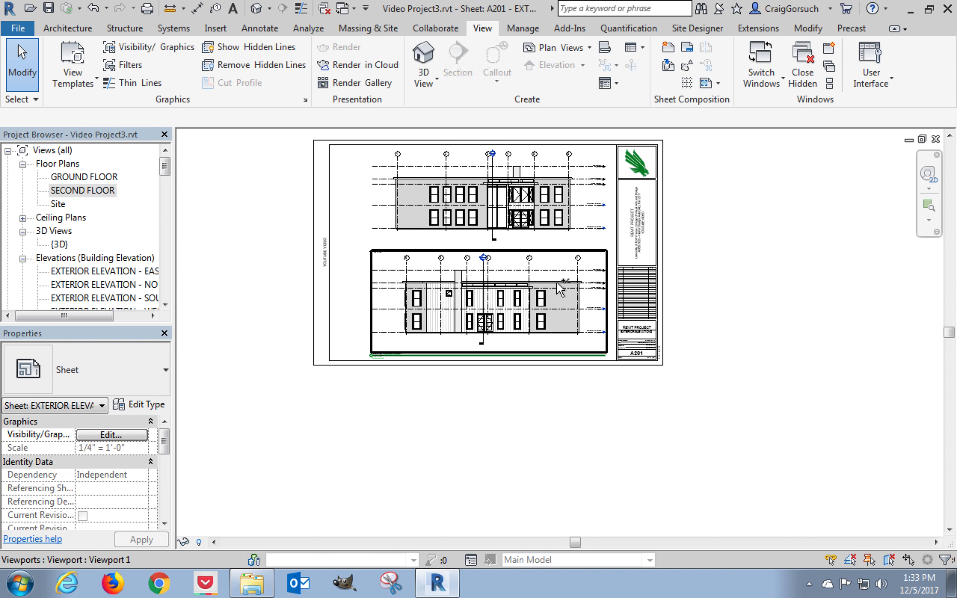
key(ctrl+Tab)
key(ctrl+Tab)
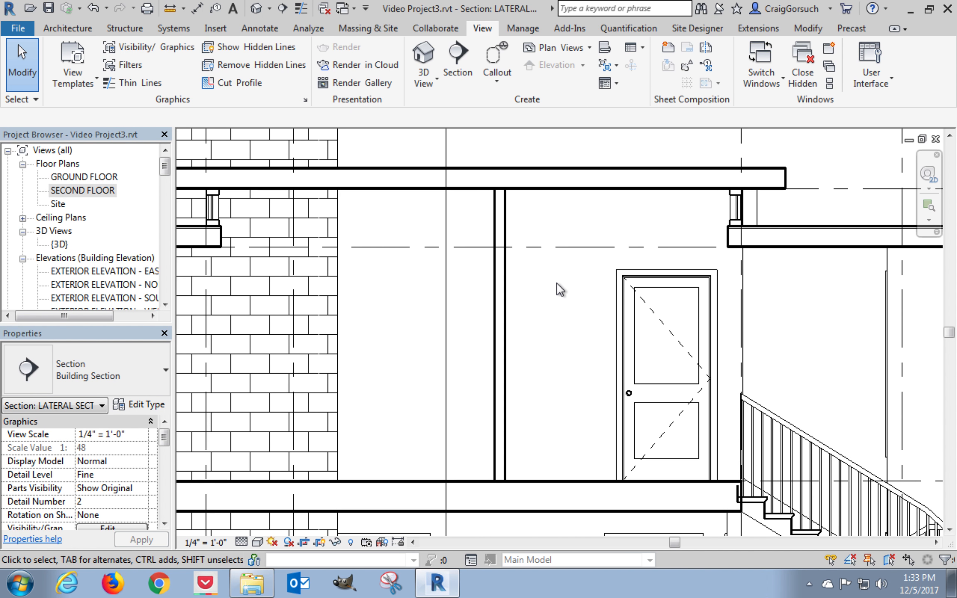
key(ctrl+Tab)
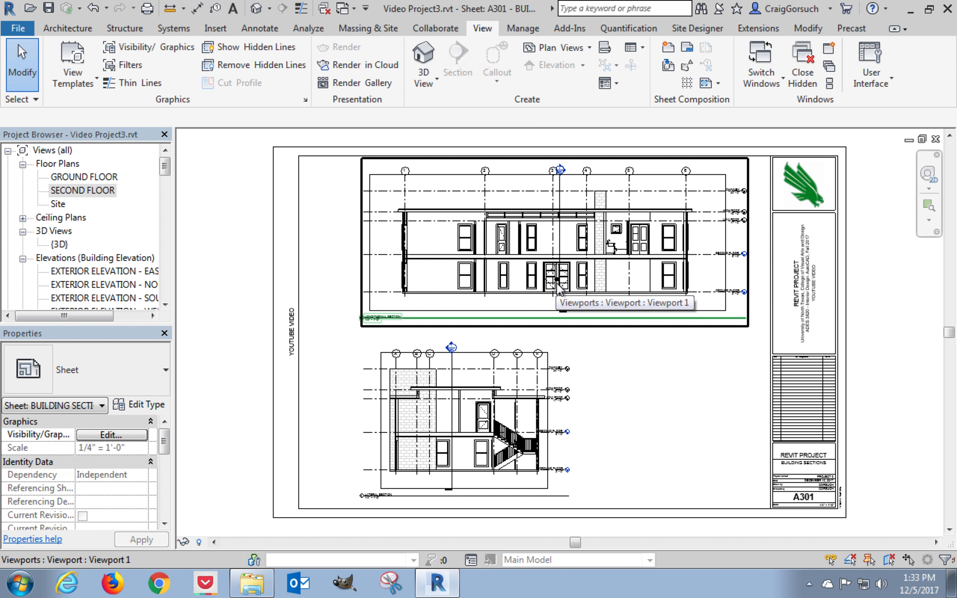
key(ctrl+shift+Tab)
key(ctrl+Tab)
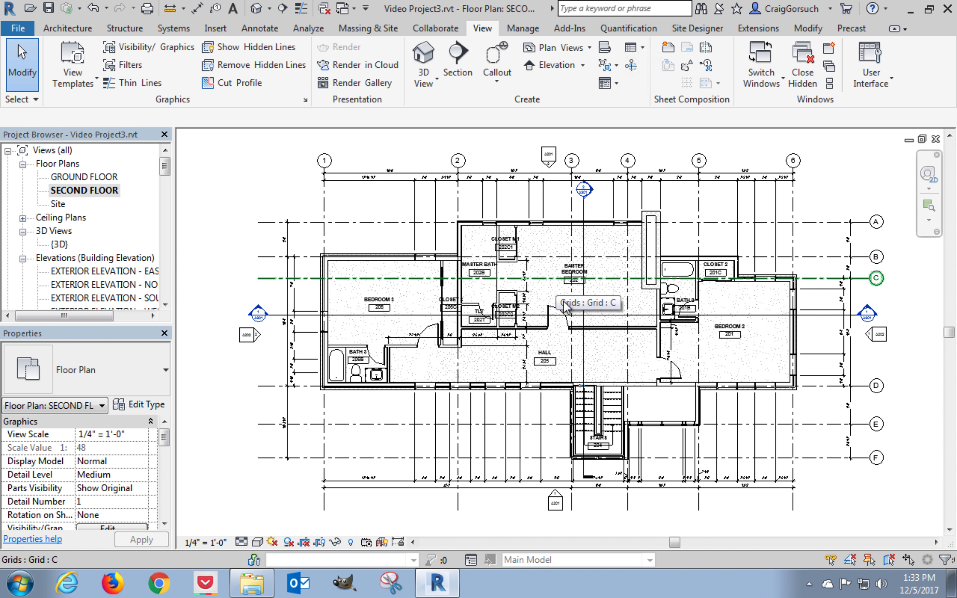
- Compare the SECOND FLOOR plan with the lateral section to locate the section line and the Interior - Typical Partition wall in both
click(583, 350)
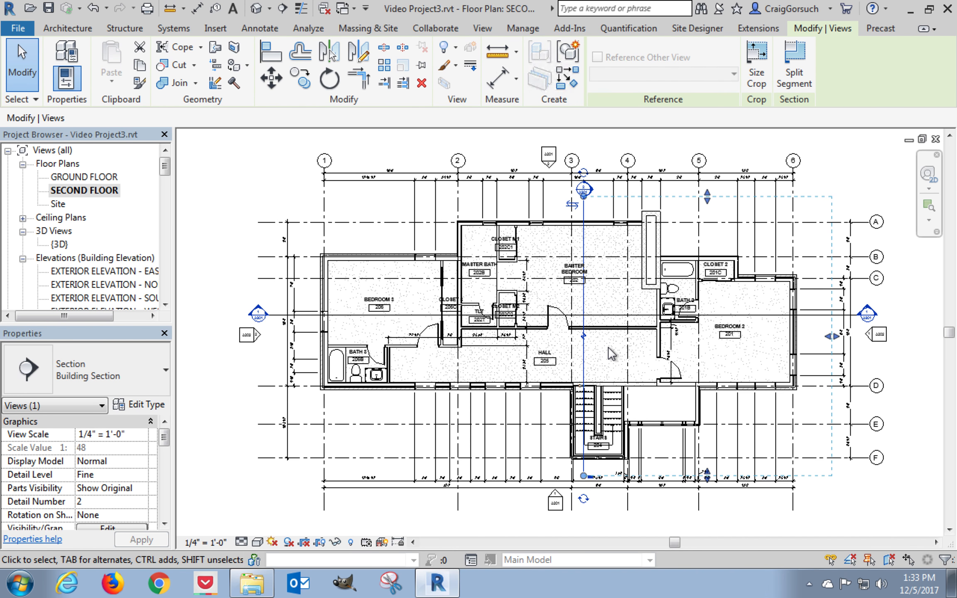
key(ctrl+Tab)
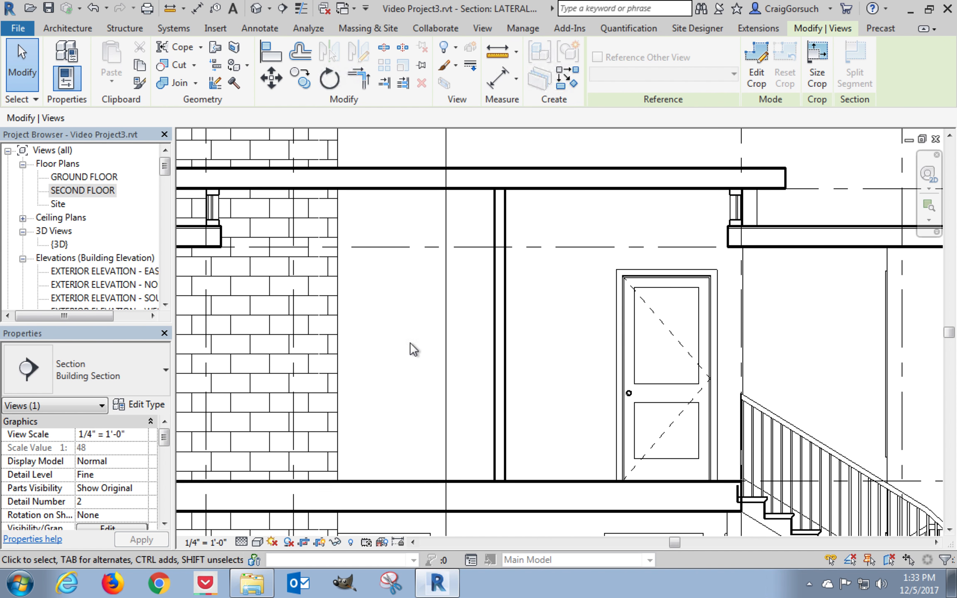
click(386, 339)
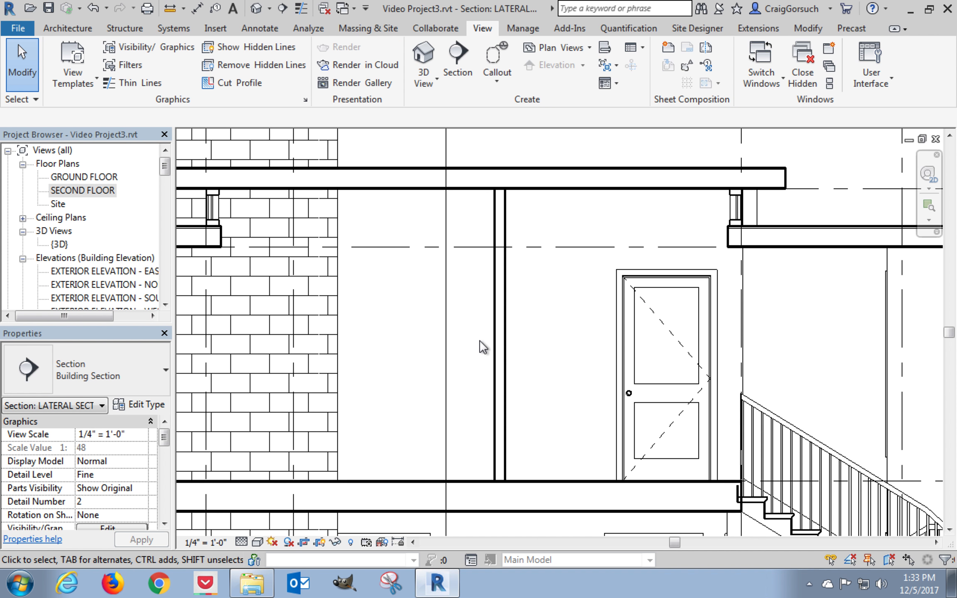
click(505, 346)
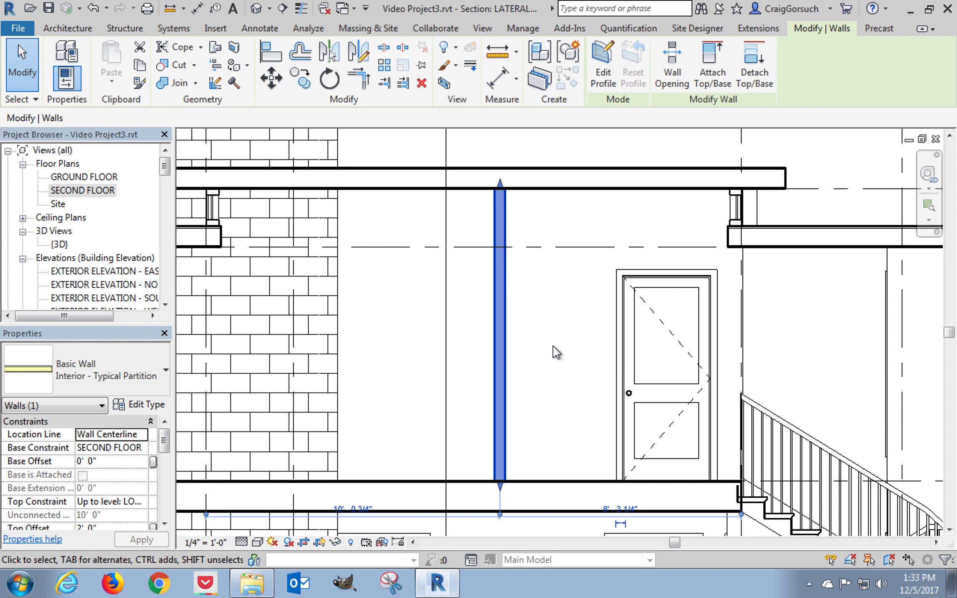
key(ctrl+Tab)
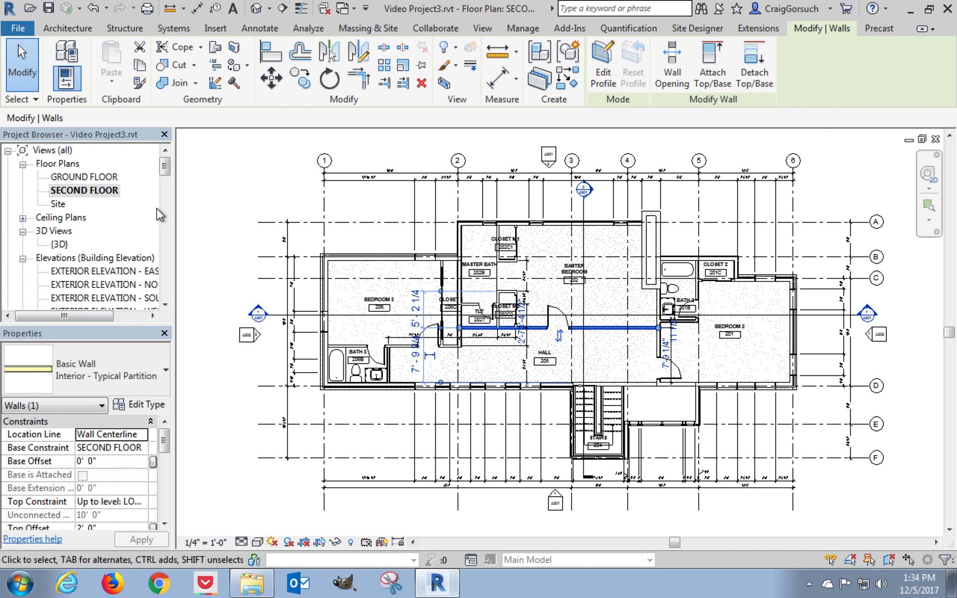
click(168, 188)
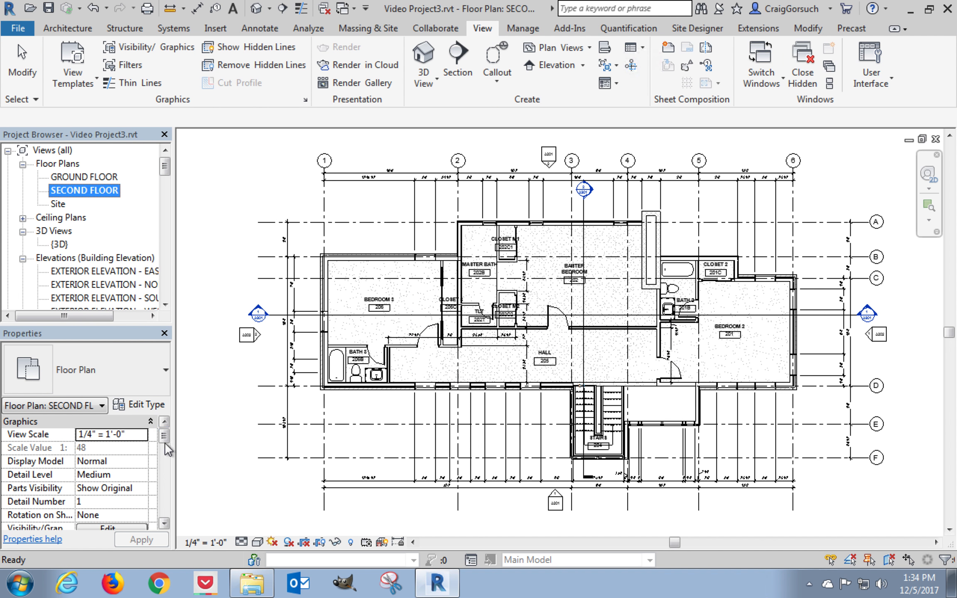
- Set the top constraint of the partition wall between hall and master bedroom to Up to level: HIGH ROOF with a 0' 0" top offset
click(648, 330)
scroll(166, 446, down, 1)
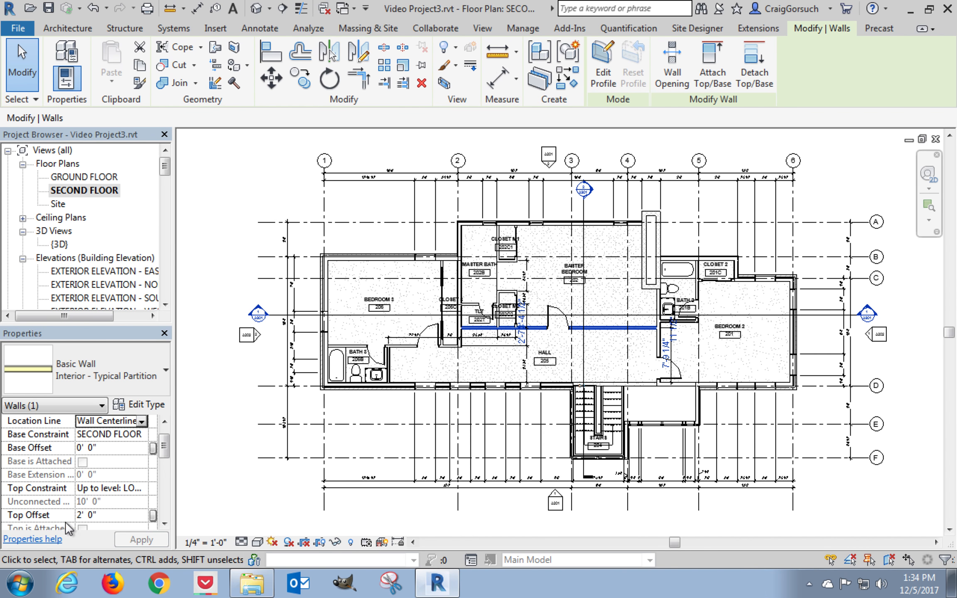
click(144, 489)
click(142, 490)
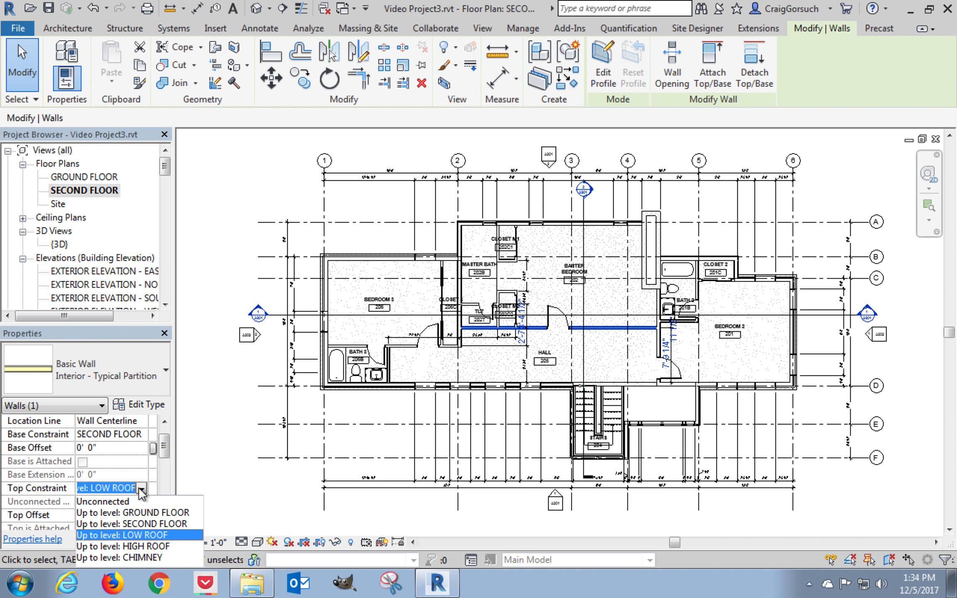
click(124, 546)
click(104, 515)
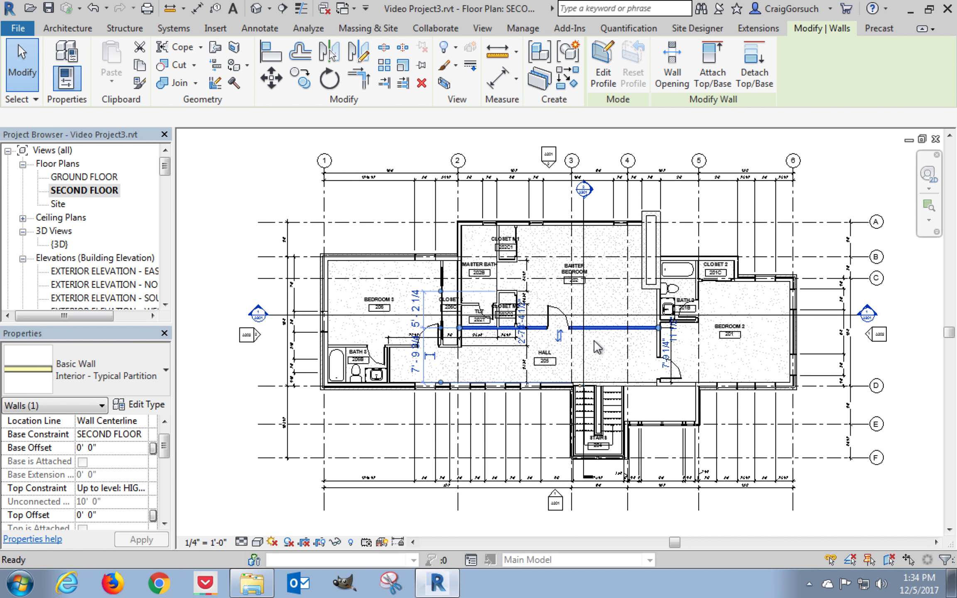
- Return to the lateral section and check the top of the Interior - Typical Partition wall against the high roof
key(ctrl+Tab)
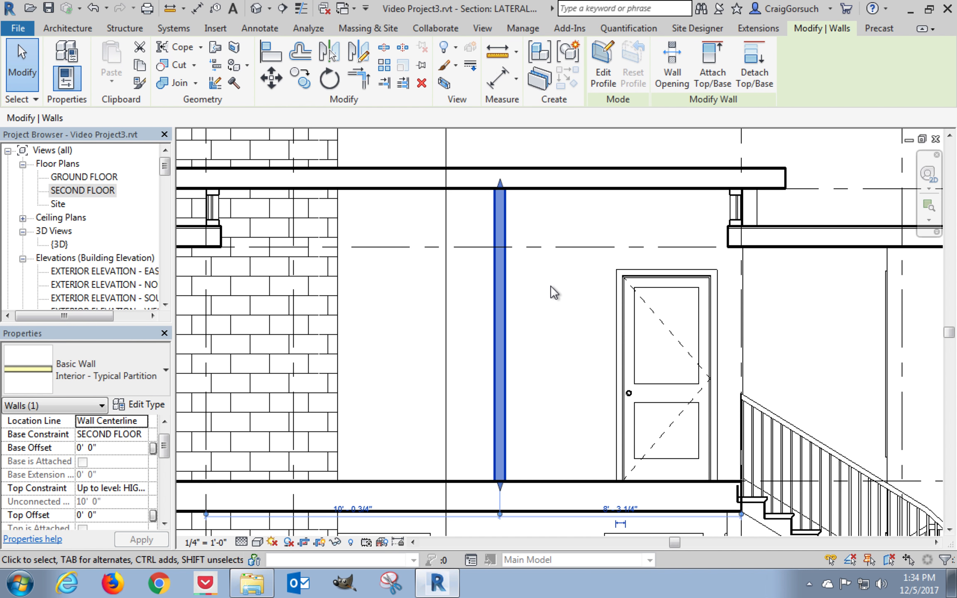
scroll(554, 293, up, 3)
scroll(554, 293, down, 3)
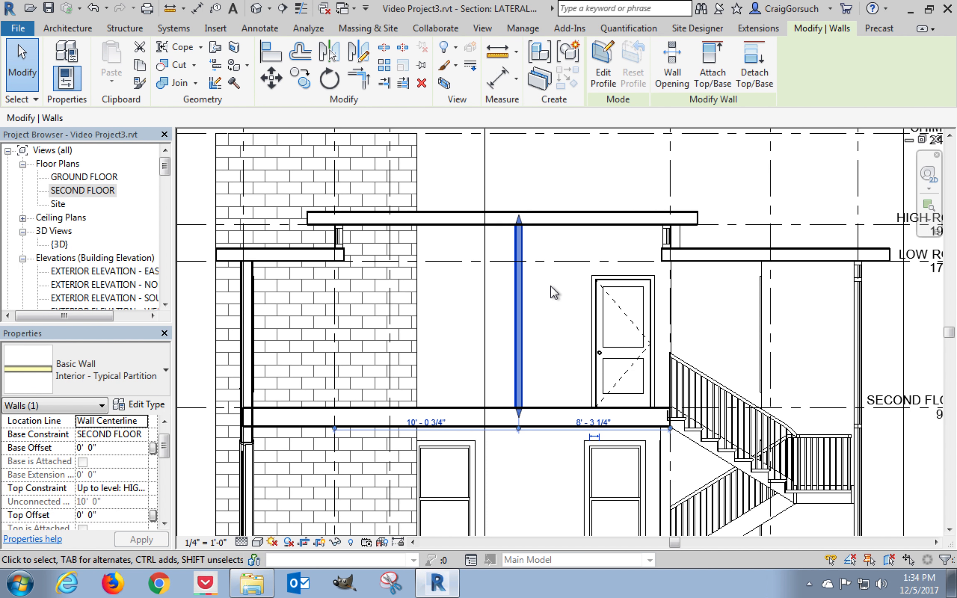
key(Escape)
click(535, 180)
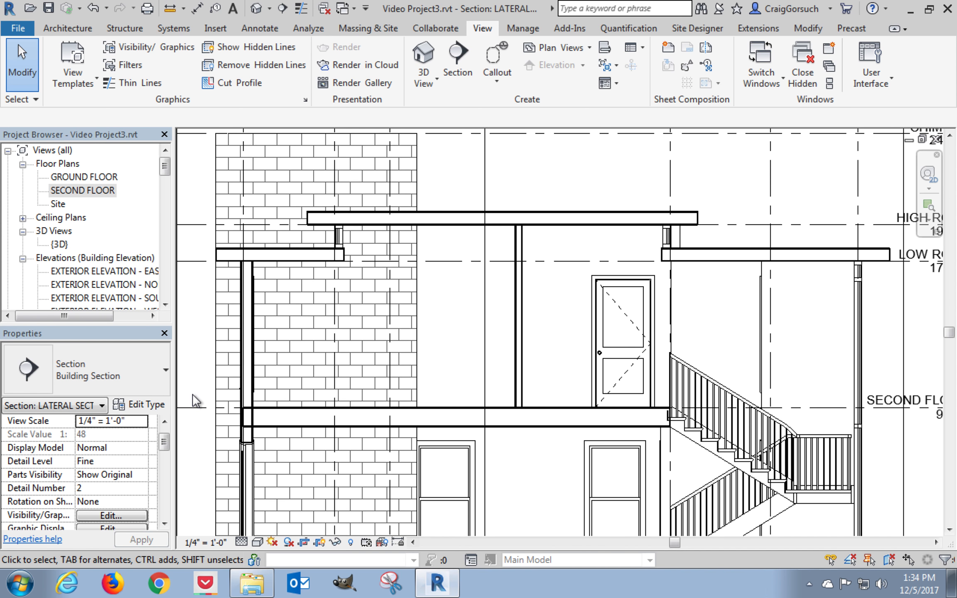
- Join the exterior wall's geometry with the second-floor slab where they overlap in the lateral section
scroll(195, 401, up, 1)
middle_drag(198, 395, 264, 282)
scroll(314, 307, up, 2)
scroll(314, 312, up, 5)
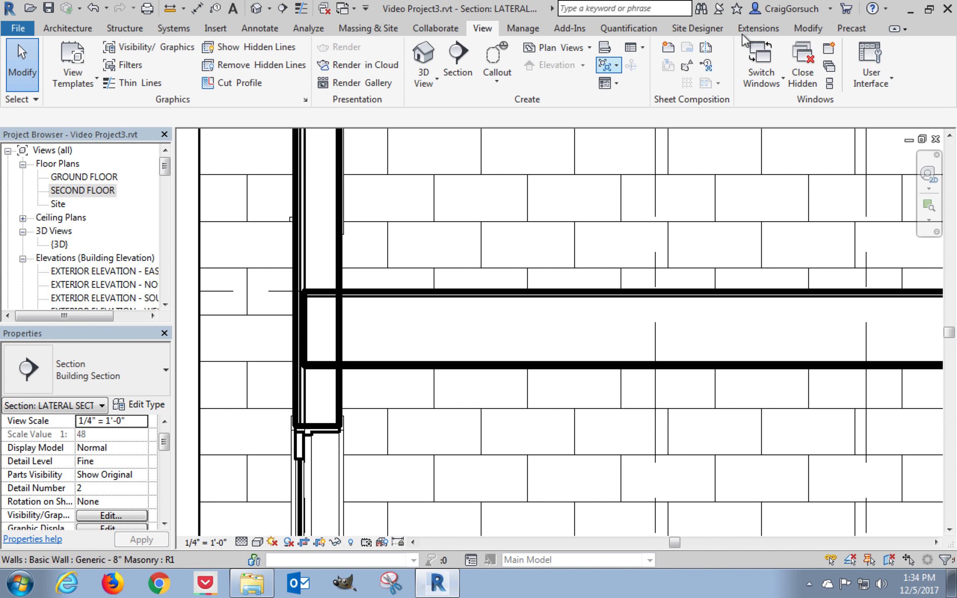
click(814, 31)
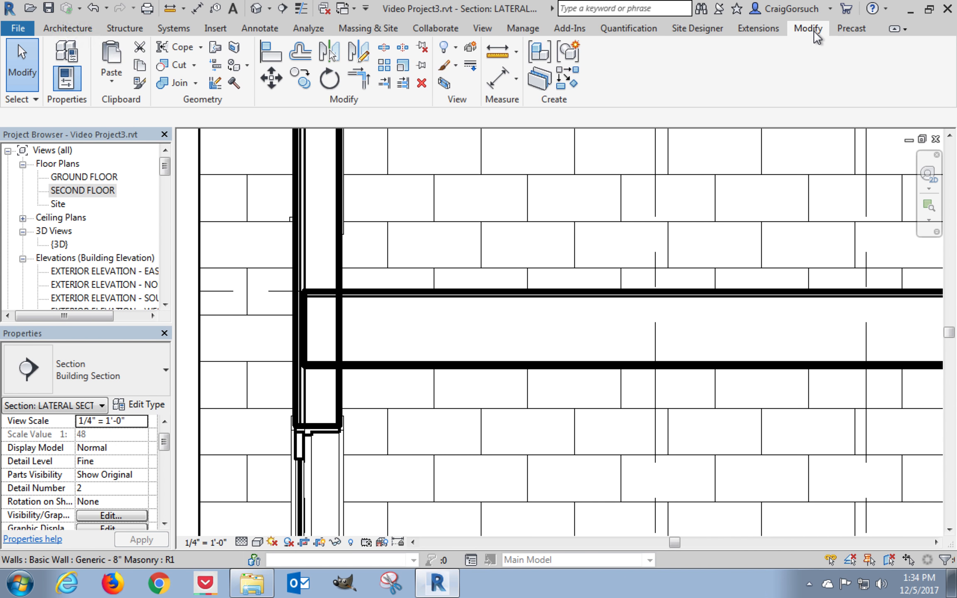
click(180, 80)
click(323, 291)
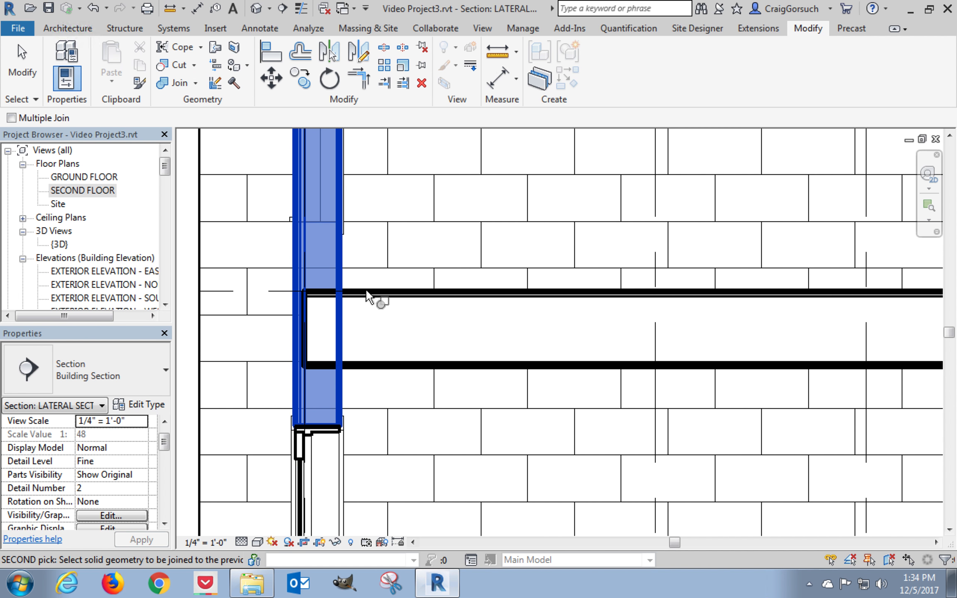
click(378, 299)
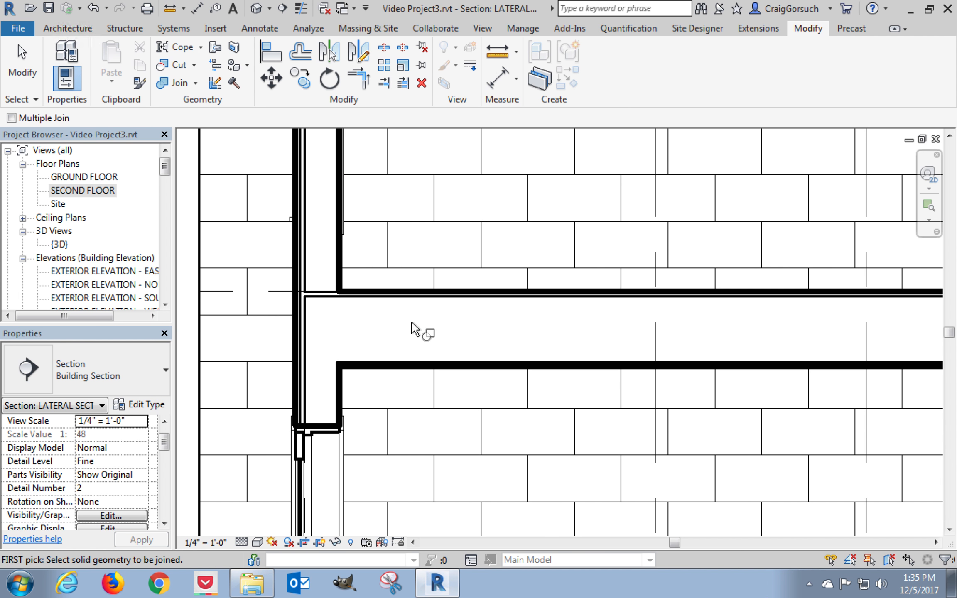
- Finish joining geometry and open the LONGITUDINAL SECTION view
key(Escape)
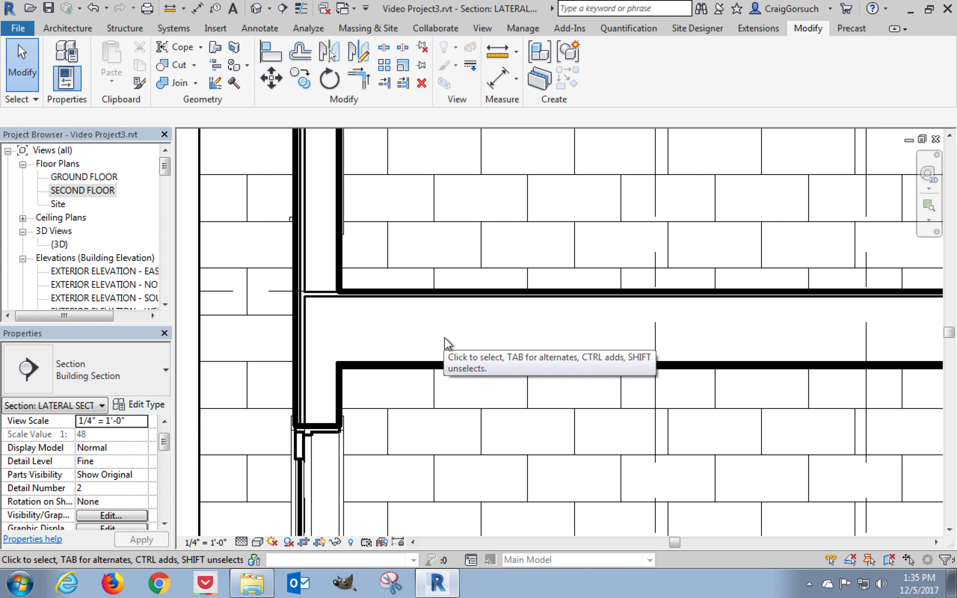
scroll(444, 337, down, 3)
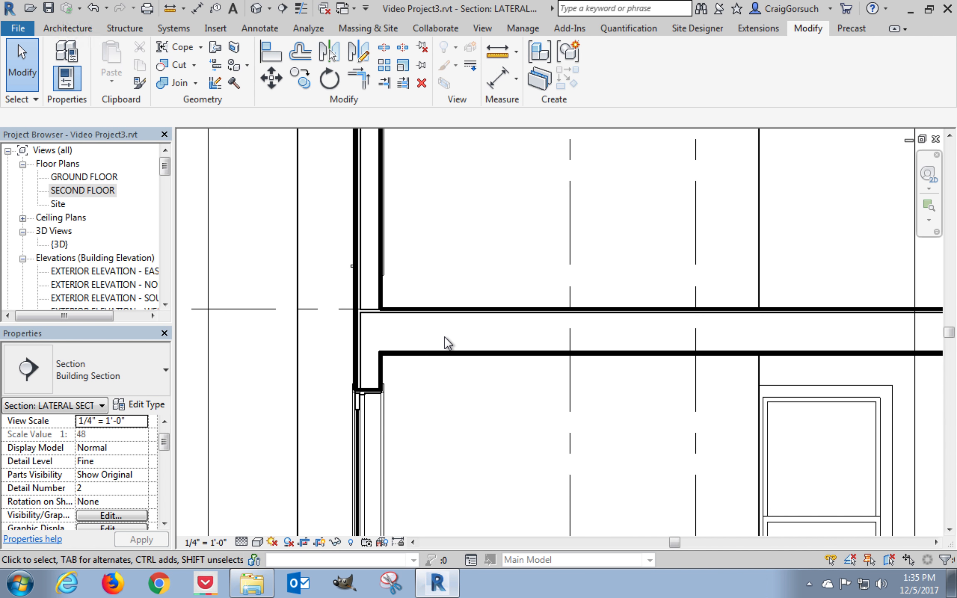
scroll(445, 342, down, 6)
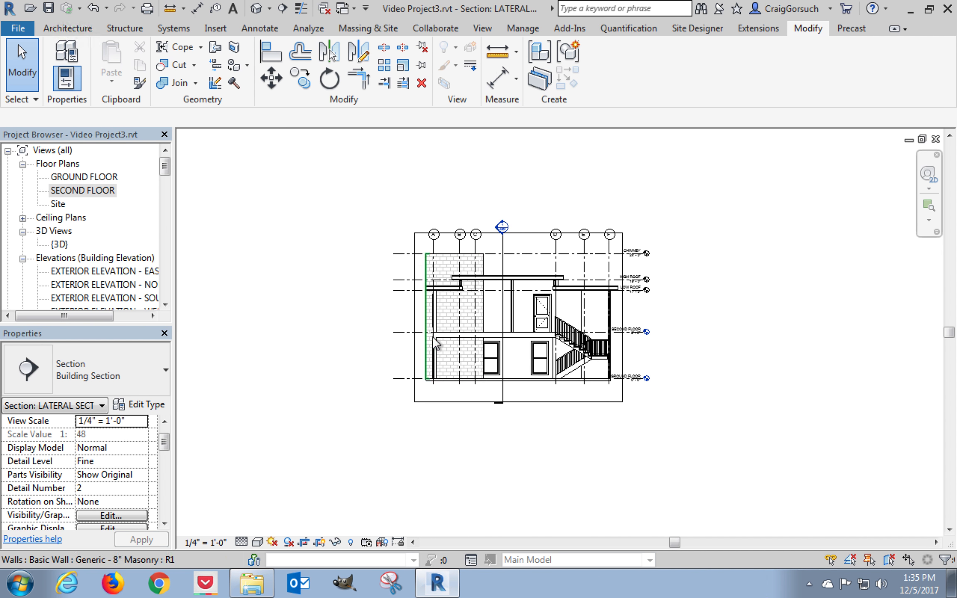
scroll(434, 343, up, 3)
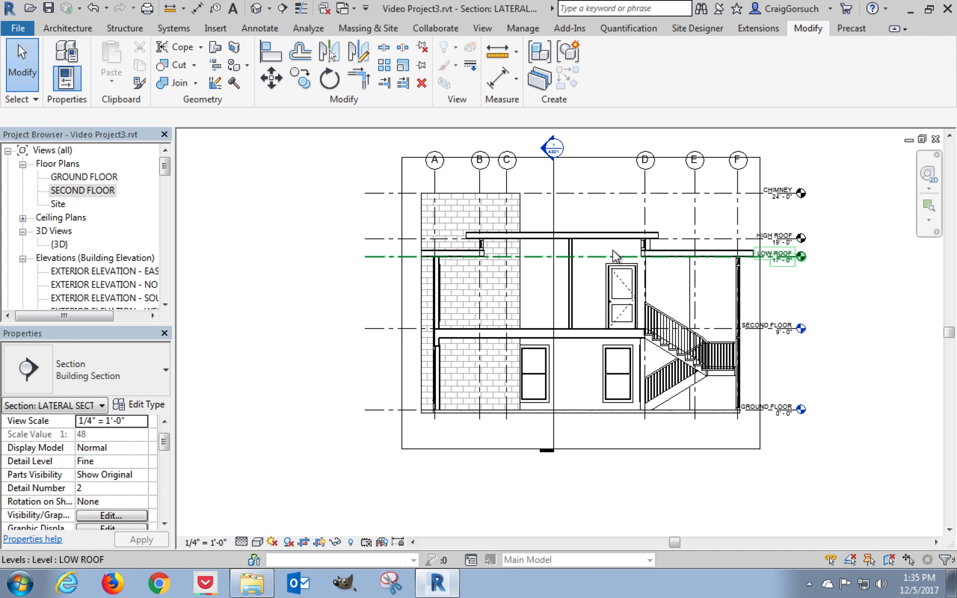
drag(164, 166, 165, 185)
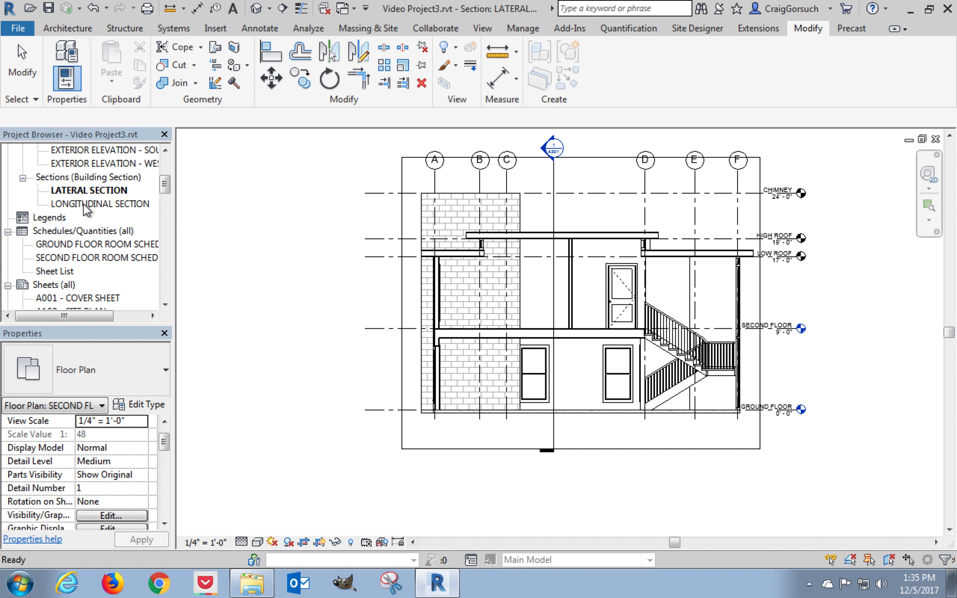
double_click(84, 205)
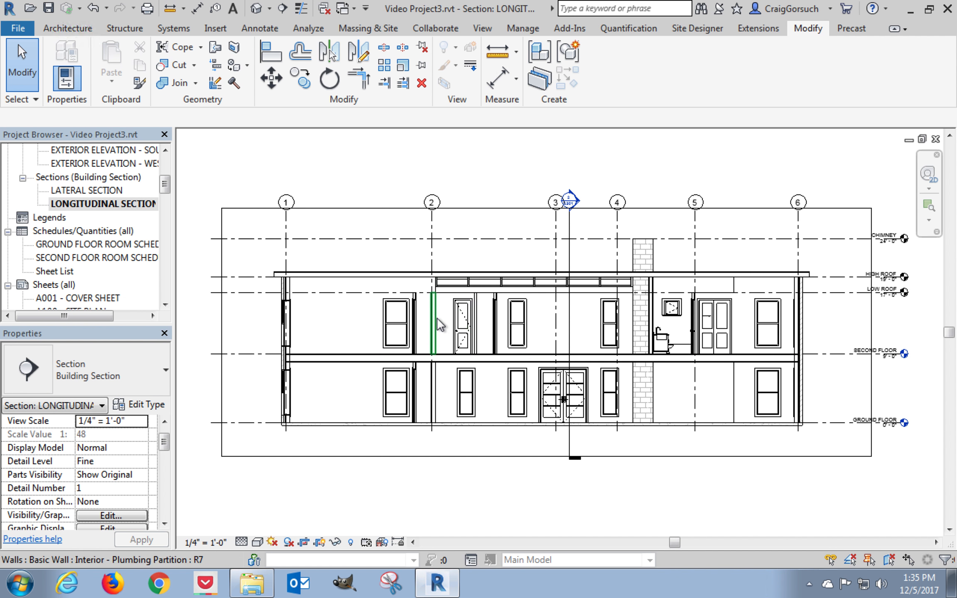
- Extend the second-floor partition beside CLOSET 3 and the plumbing partition at grid 2 up to the HIGH ROOF level
scroll(419, 318, up, 2)
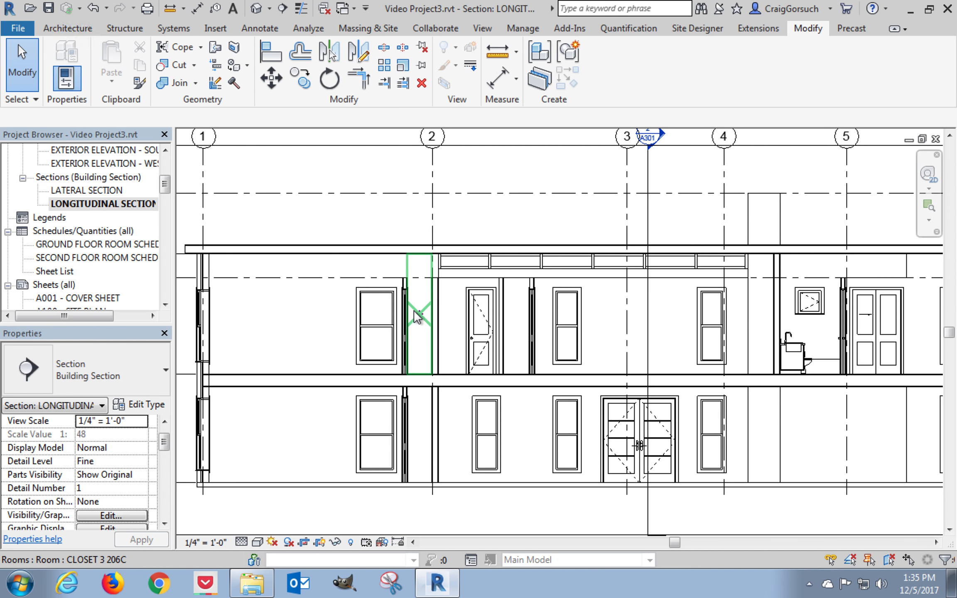
scroll(417, 318, up, 3)
click(415, 279)
drag(411, 257, 410, 213)
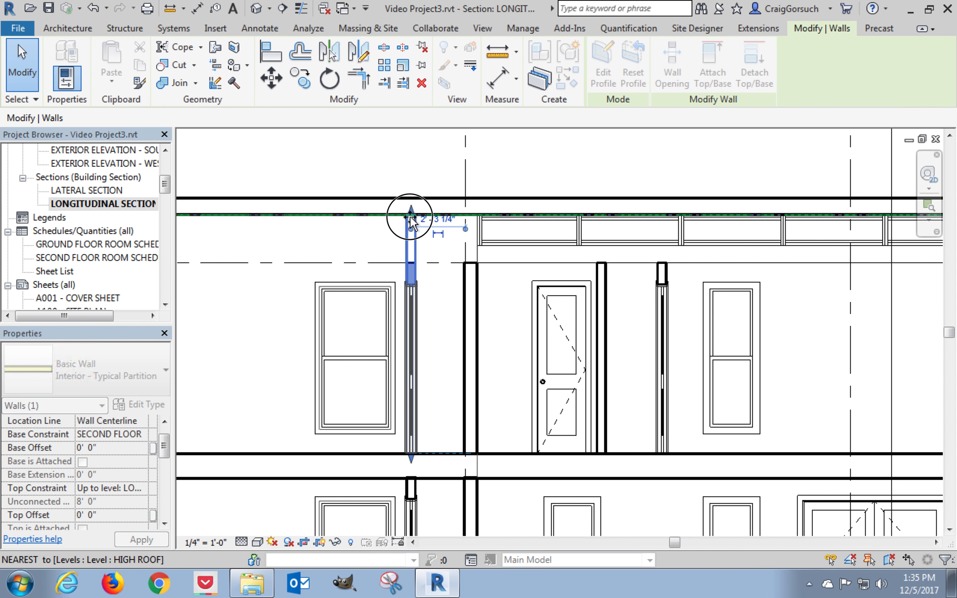
click(473, 283)
drag(470, 257, 469, 214)
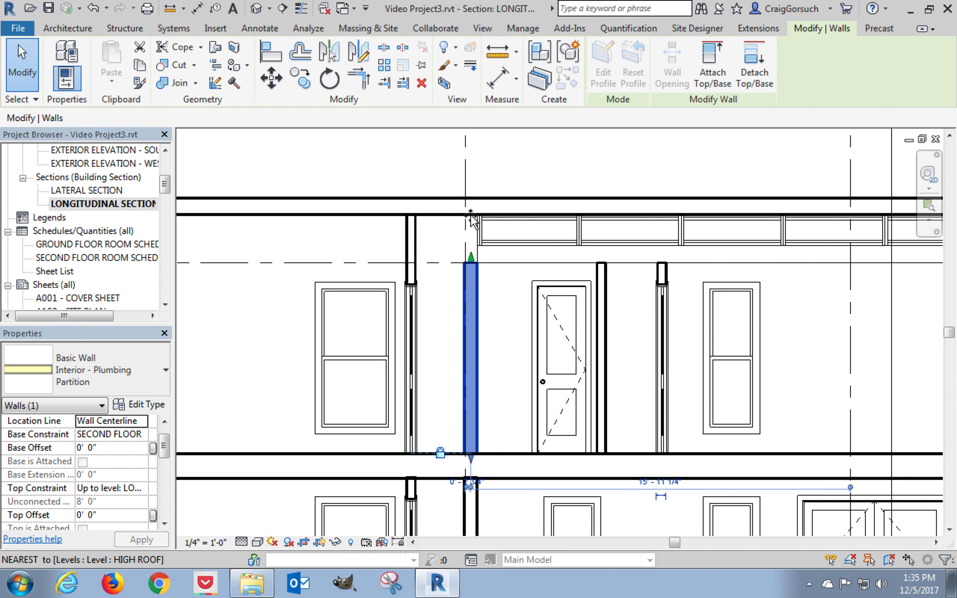
- Extend the two second-floor partition walls on either side of CLOSET M2 up to the HIGH ROOF level
click(602, 274)
drag(601, 258, 602, 214)
click(662, 269)
drag(662, 268, 663, 214)
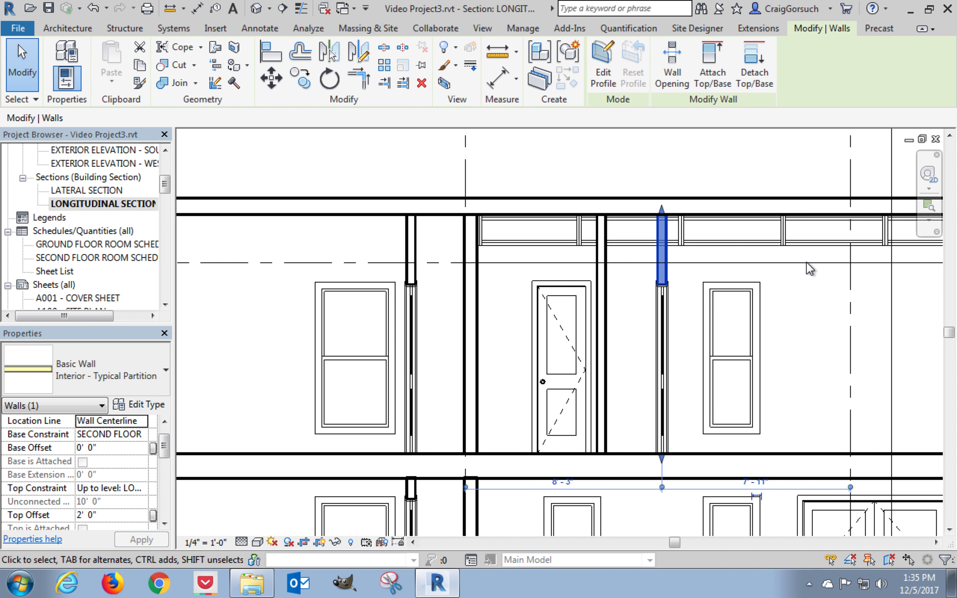
- Extend the partition between BATH 2 and BEDROOM 2 and the wall with the double doors up to the HIGH ROOF level
middle_drag(806, 291, 497, 268)
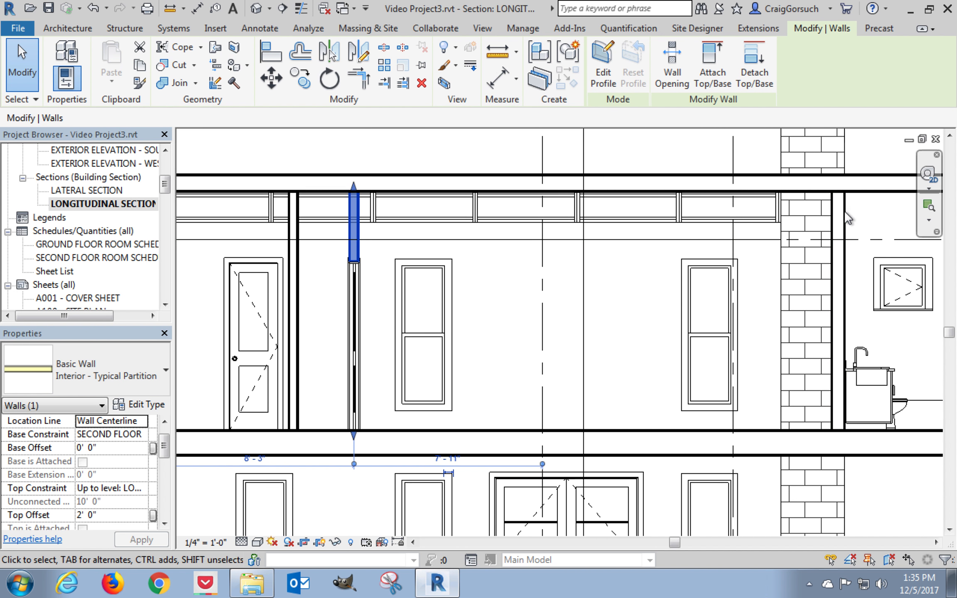
middle_drag(846, 217, 566, 190)
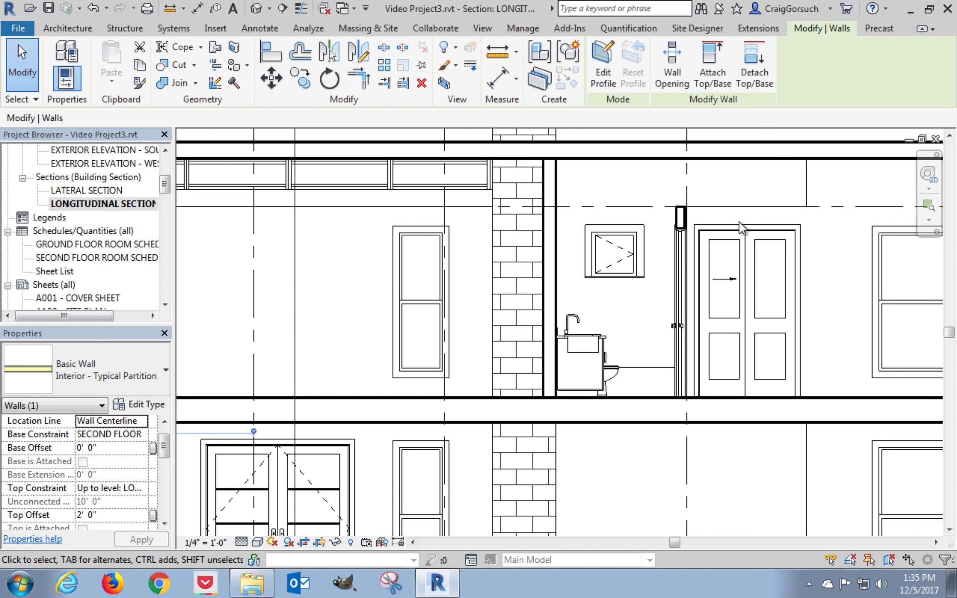
click(681, 188)
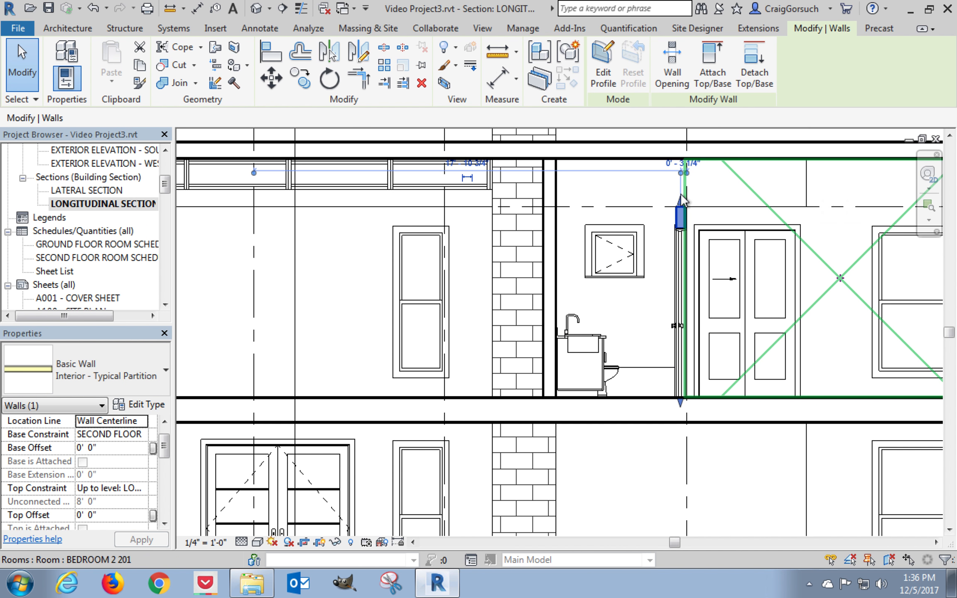
drag(680, 201, 683, 165)
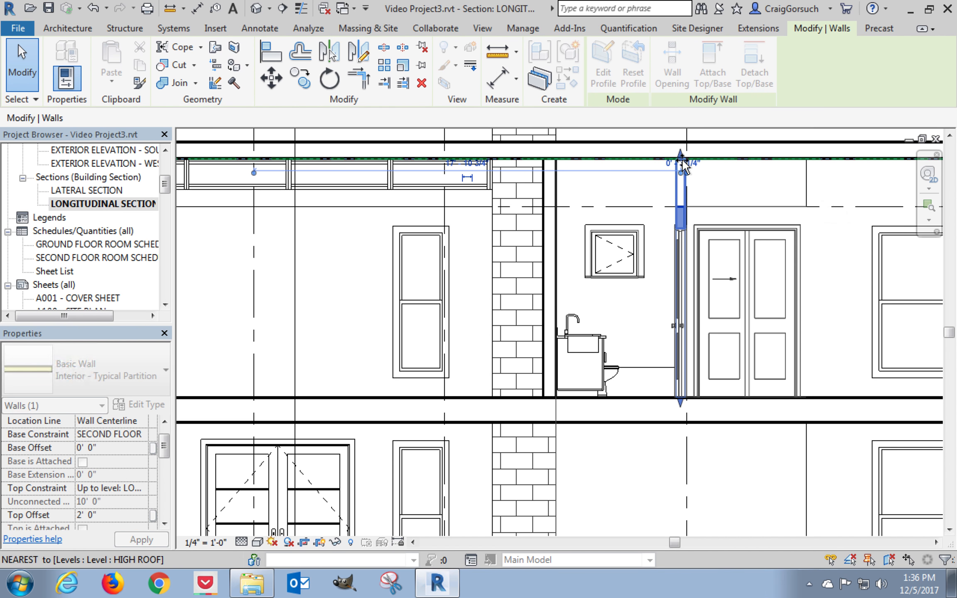
click(744, 205)
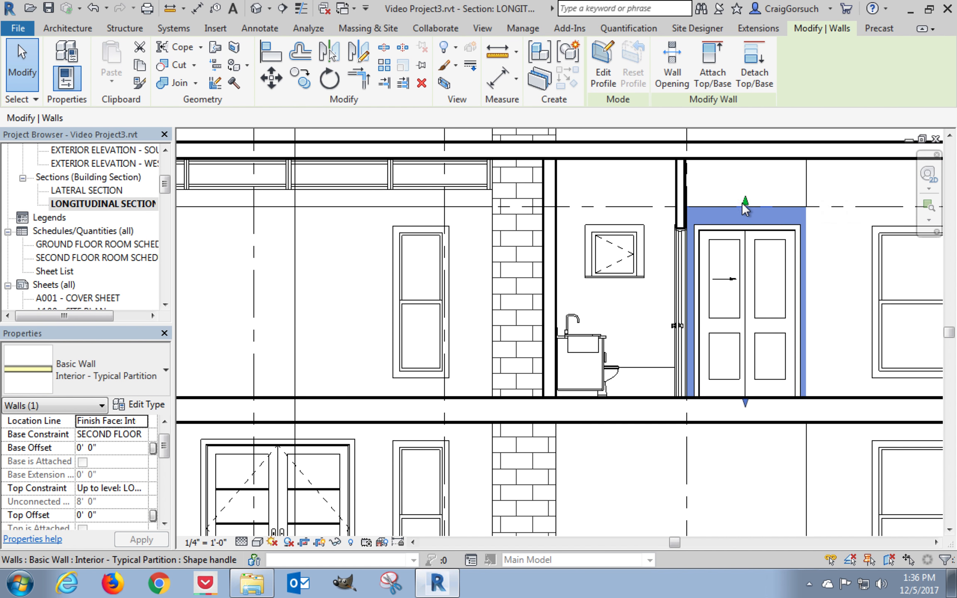
drag(744, 201, 743, 160)
- Examine the vertical extents and limit offsets of the second-floor rooms from BEDROOM 2 to CLOSET 3 in the longitudinal section
scroll(753, 193, up, 2)
scroll(753, 192, down, 4)
click(787, 230)
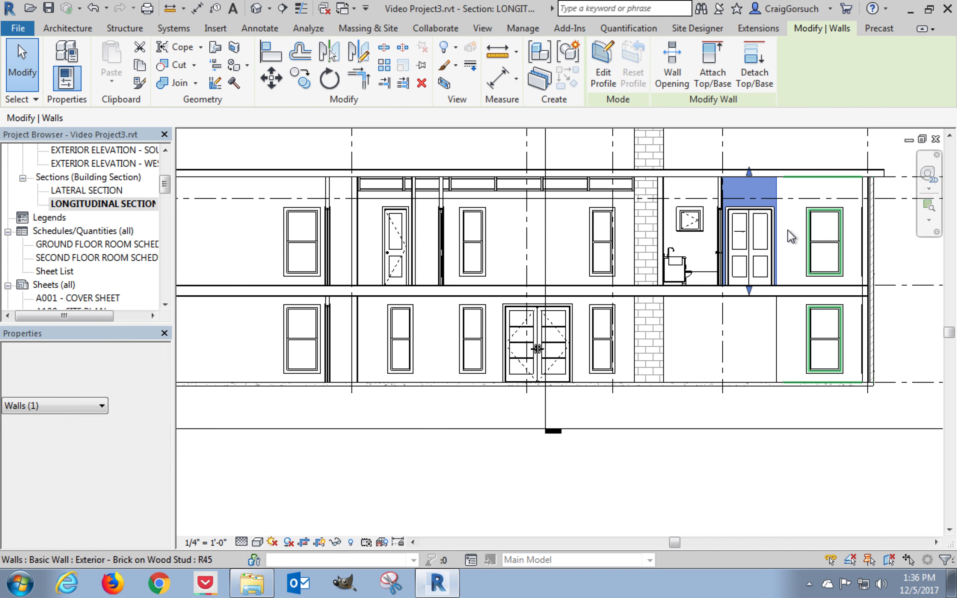
click(796, 226)
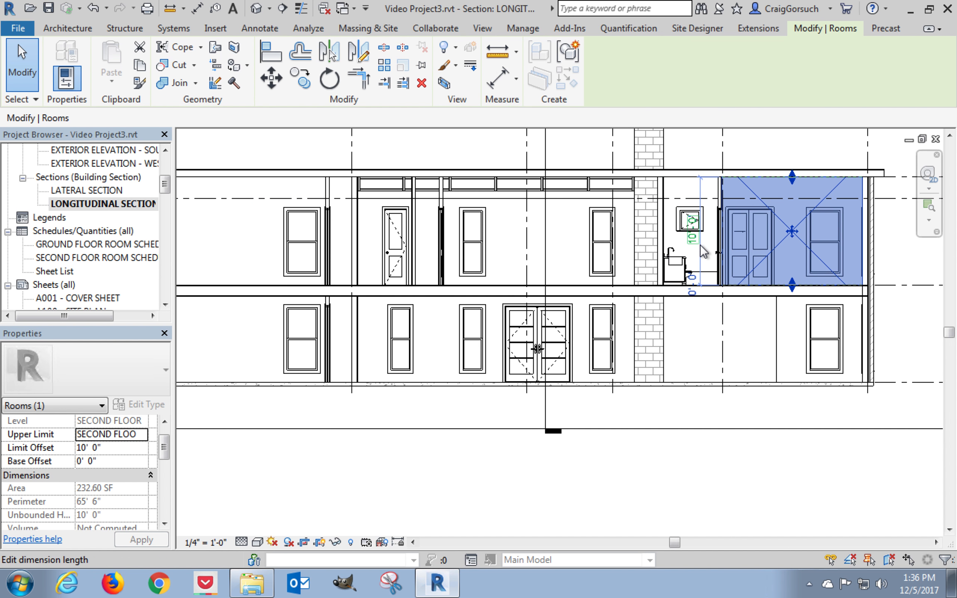
click(707, 252)
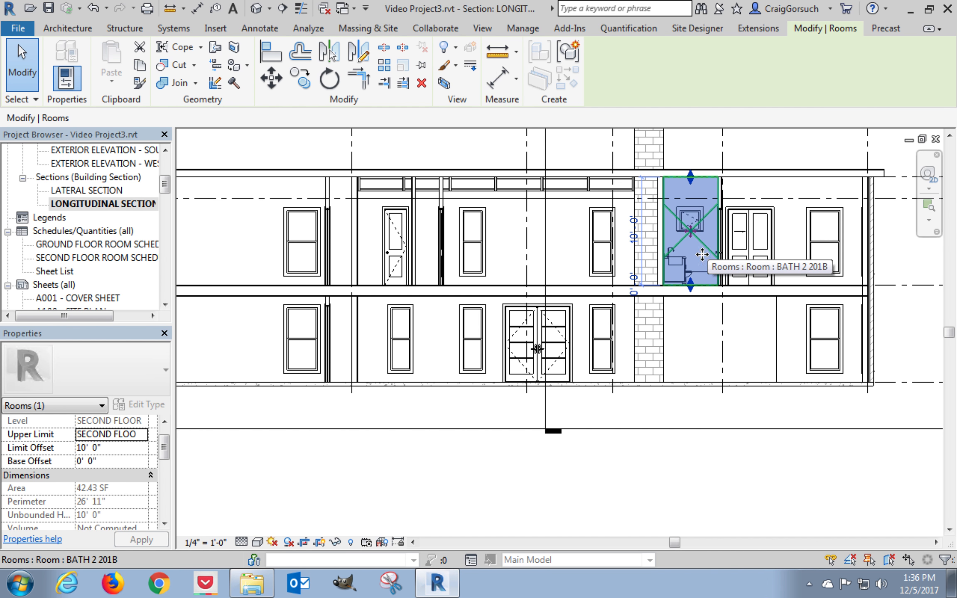
click(560, 249)
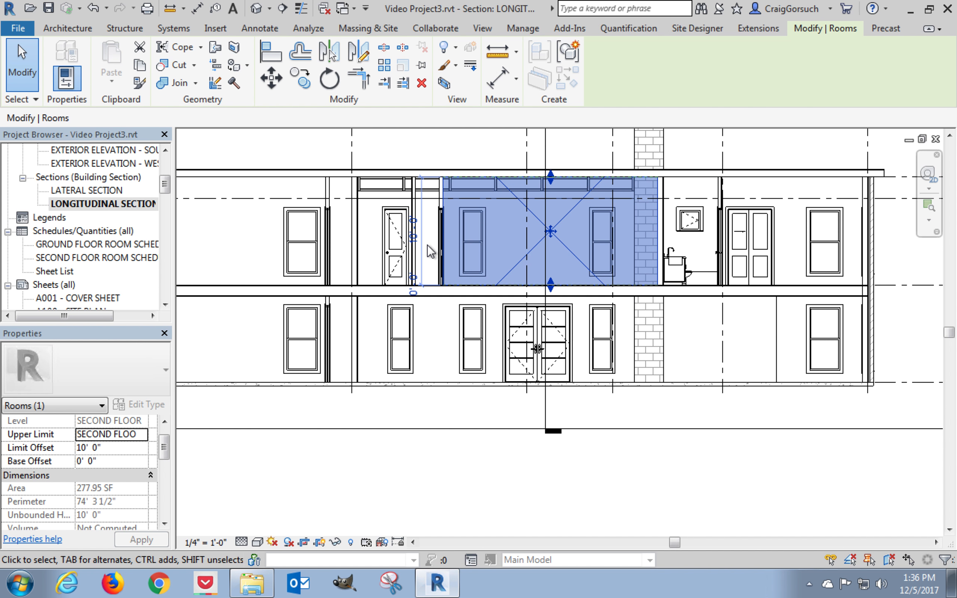
click(429, 232)
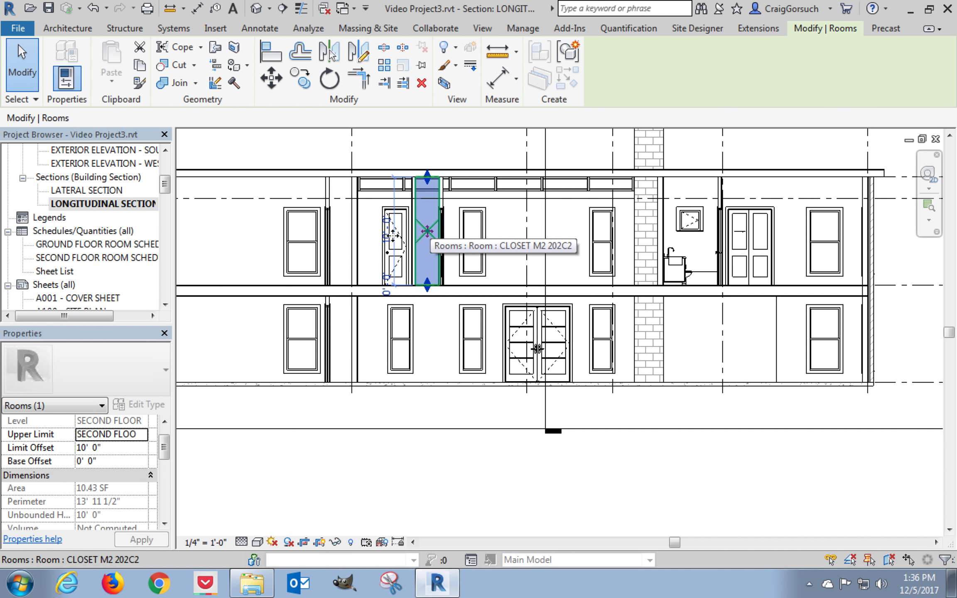
click(374, 243)
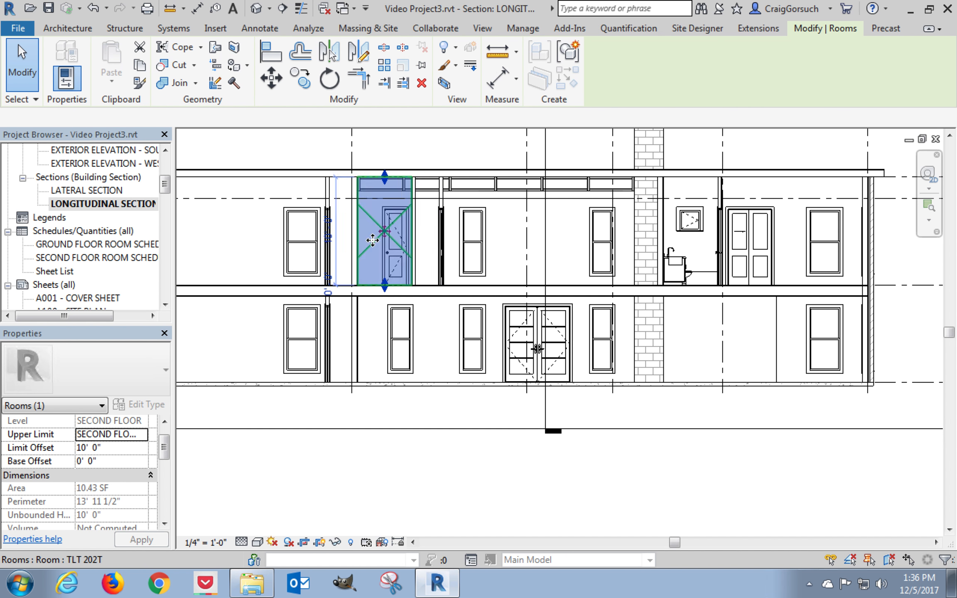
click(345, 243)
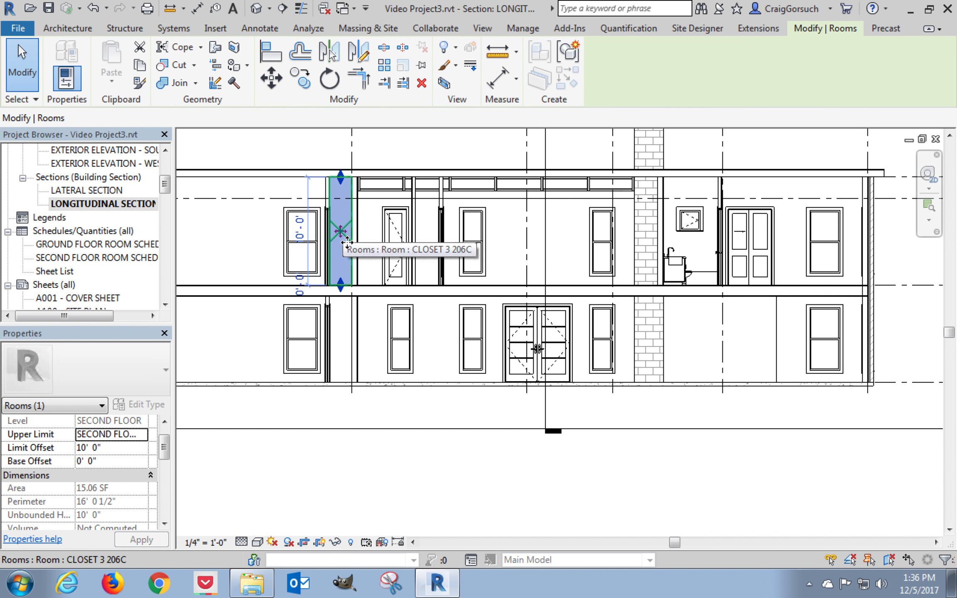
- Check whether the ground-floor rooms' vertical extents overlap the second floor in the longitudinal section
click(344, 335)
middle_drag(426, 340, 479, 327)
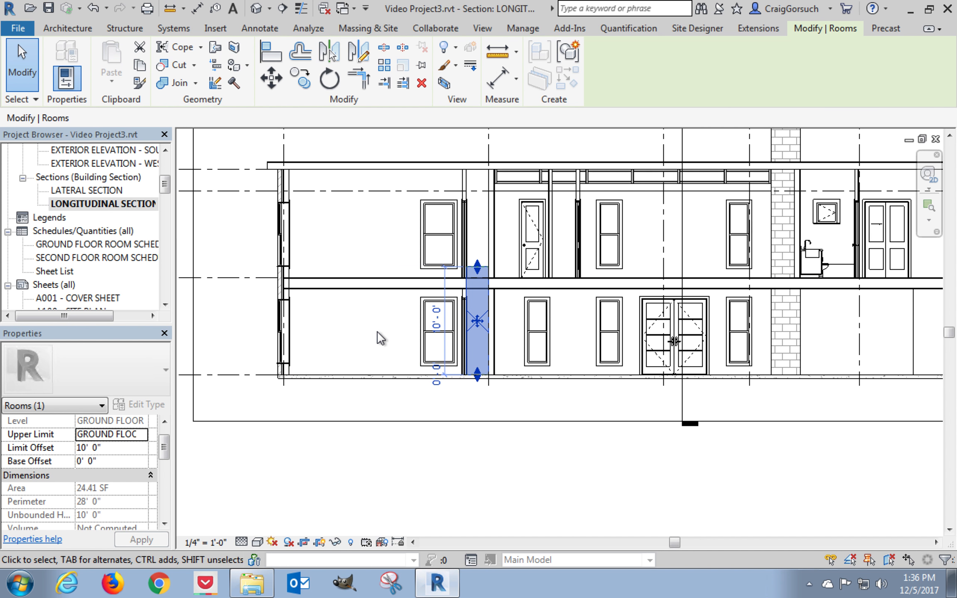
click(387, 332)
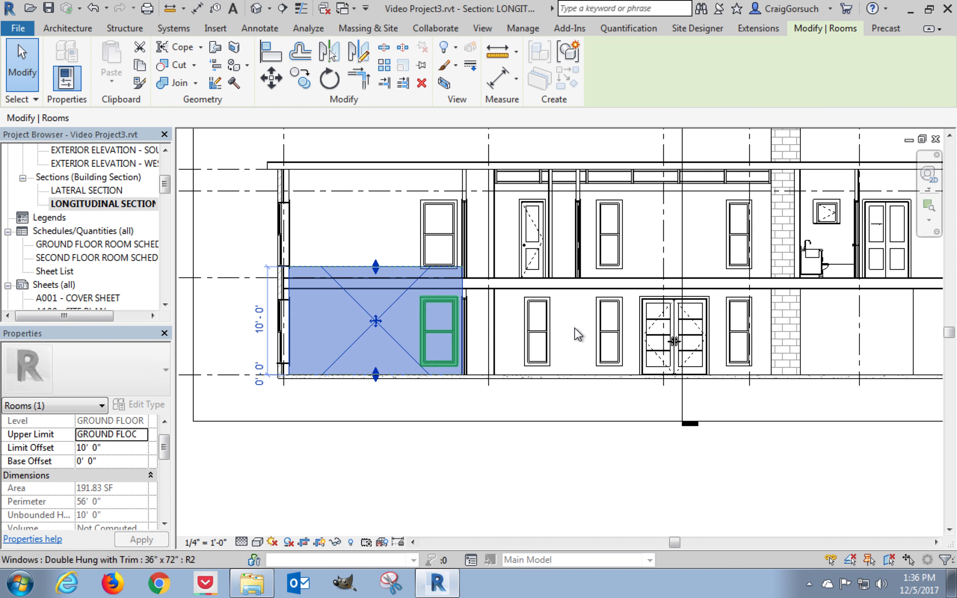
click(635, 340)
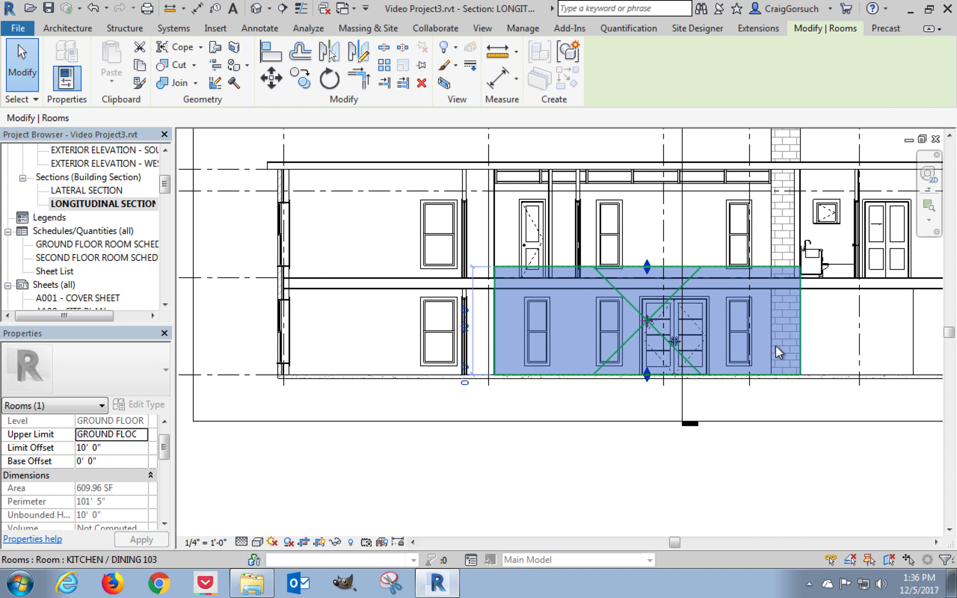
click(887, 343)
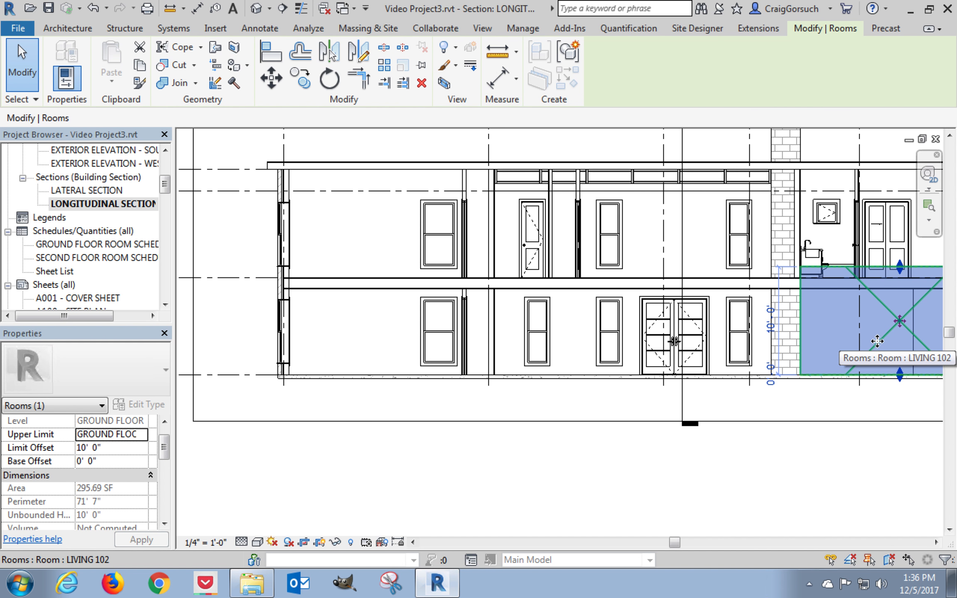
click(214, 465)
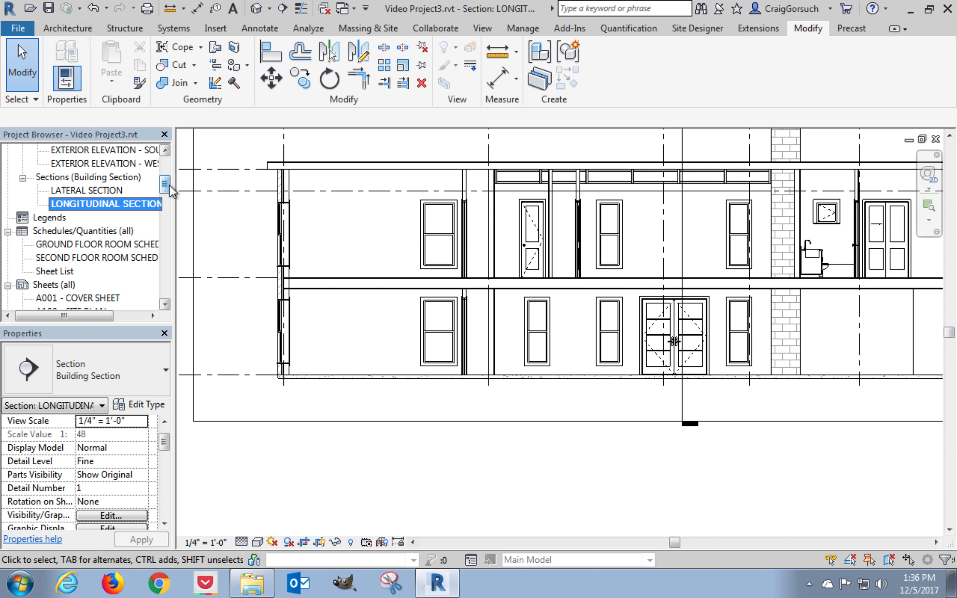
- In the GROUND FLOOR plan, select everything, restrict the properties to the rooms, and set their Limit Offset to 8' 0"
drag(165, 184, 166, 160)
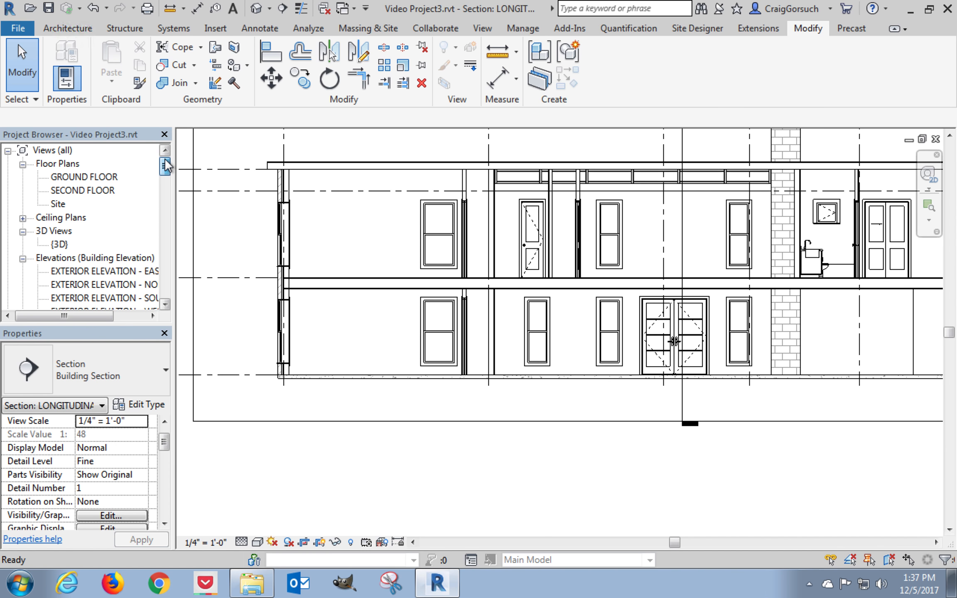
double_click(97, 177)
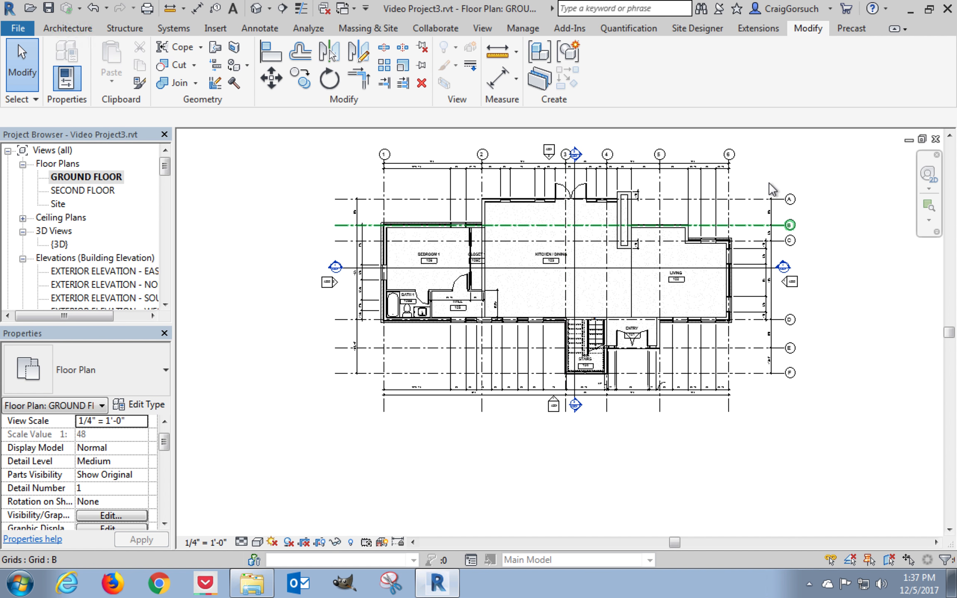
drag(802, 156, 308, 408)
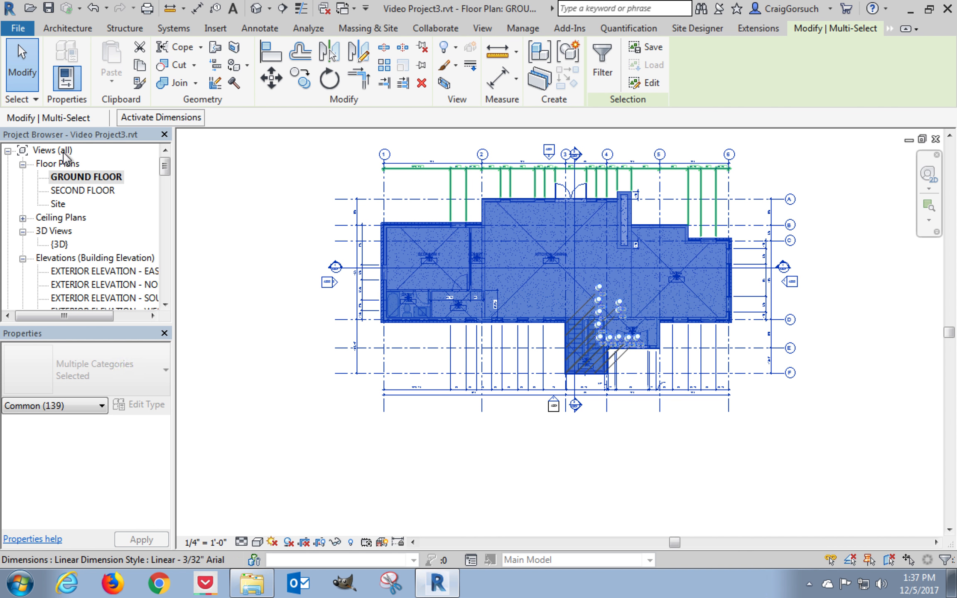
drag(64, 332, 66, 332)
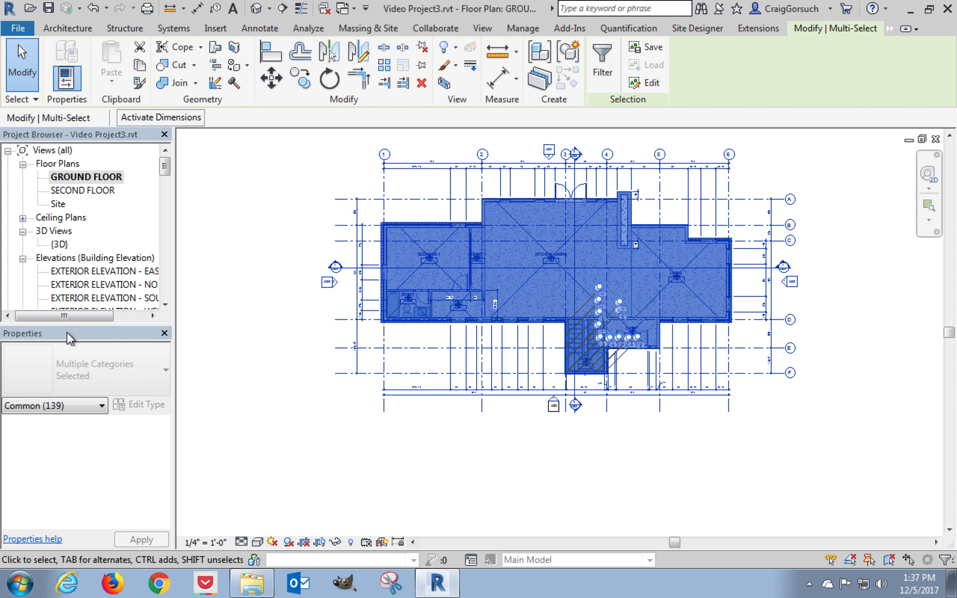
click(92, 406)
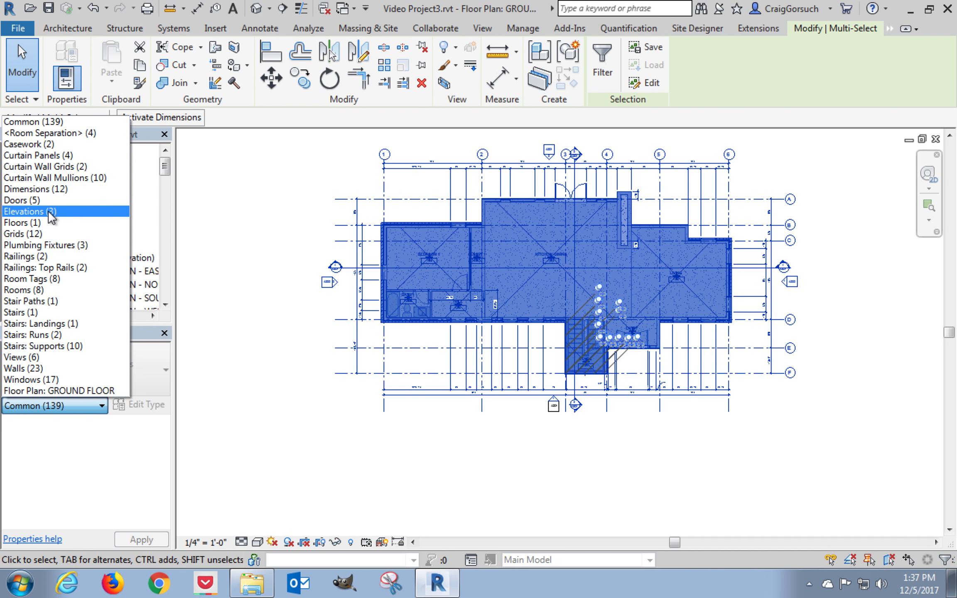
click(59, 290)
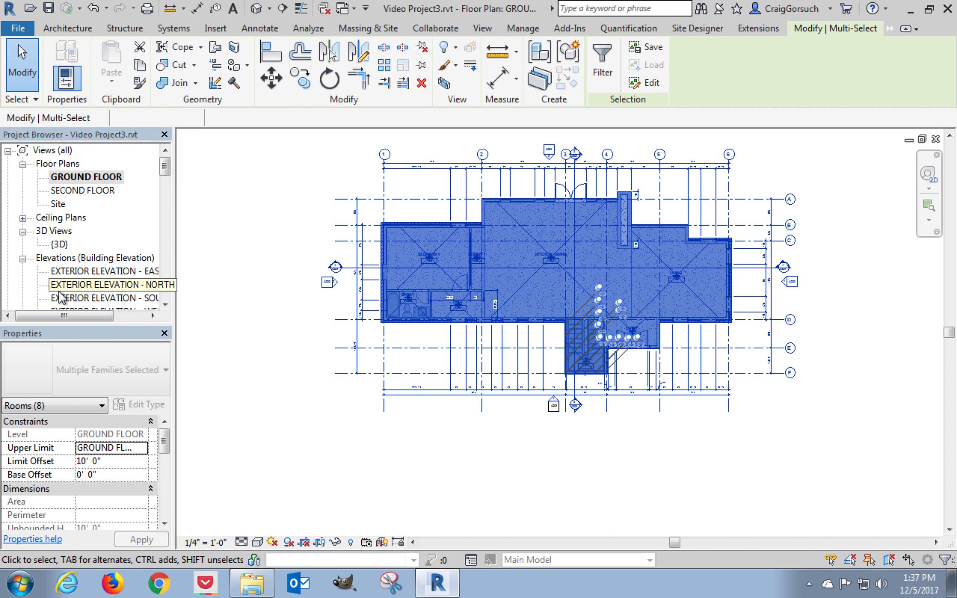
click(118, 460)
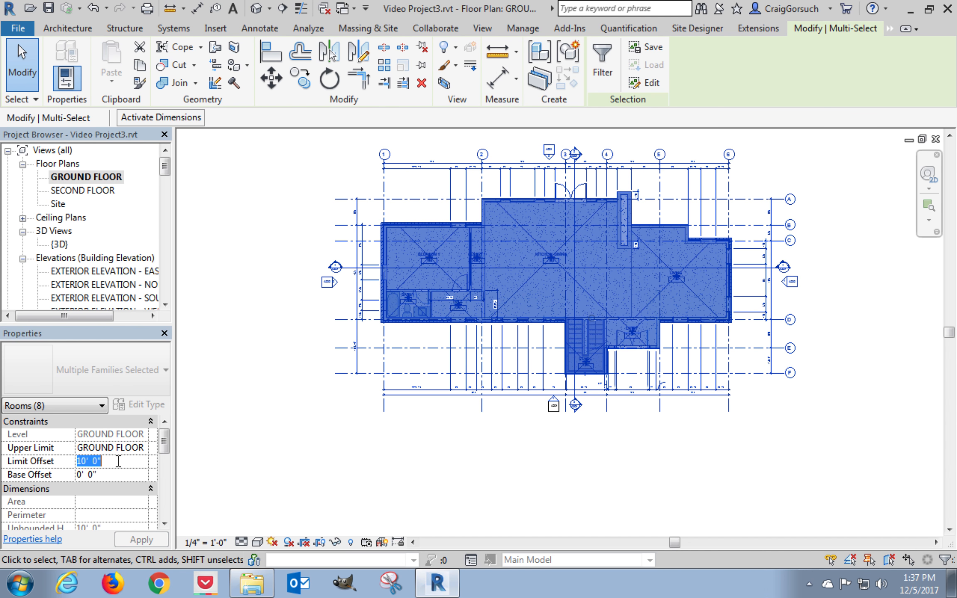
text(8)
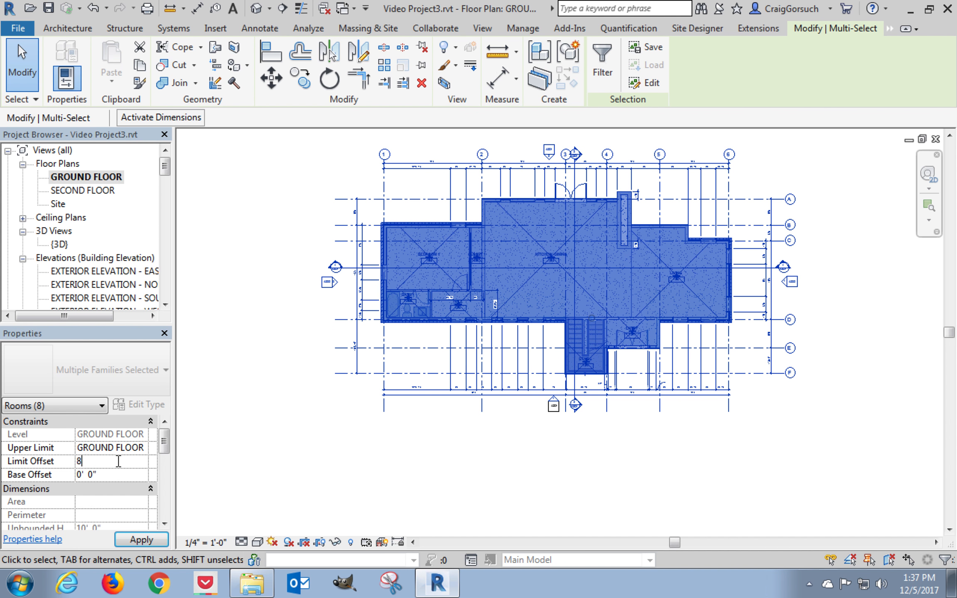
click(141, 539)
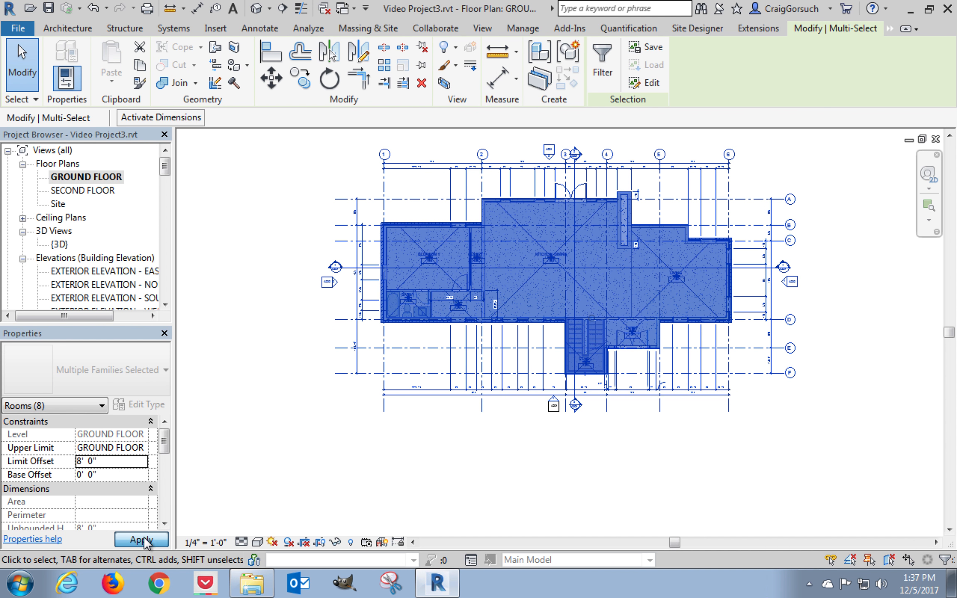
click(271, 335)
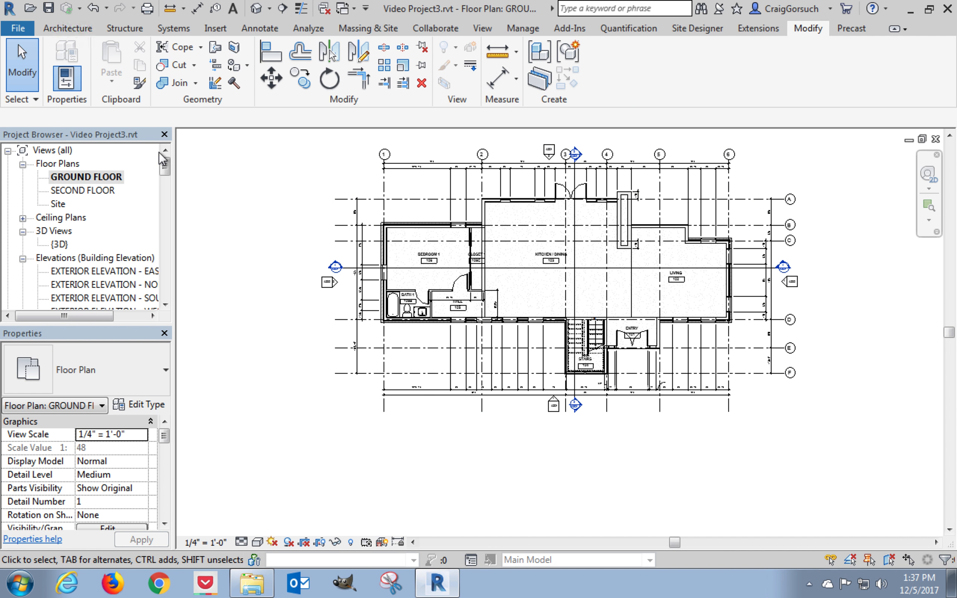
- Check the vertical extent of the ground-floor BEDROOM 1 in the LONGITUDINAL SECTION
drag(165, 167, 162, 193)
double_click(100, 203)
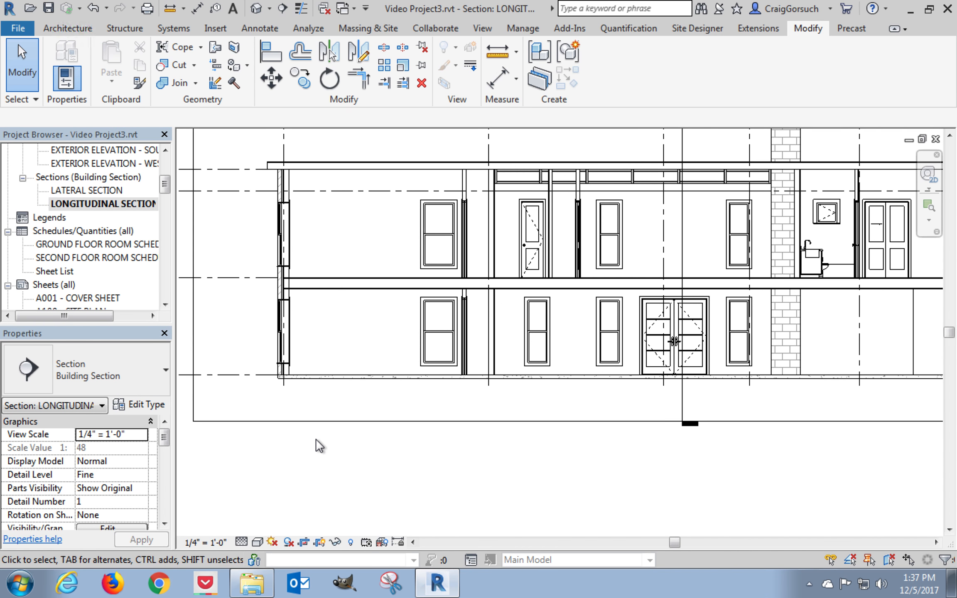
click(376, 335)
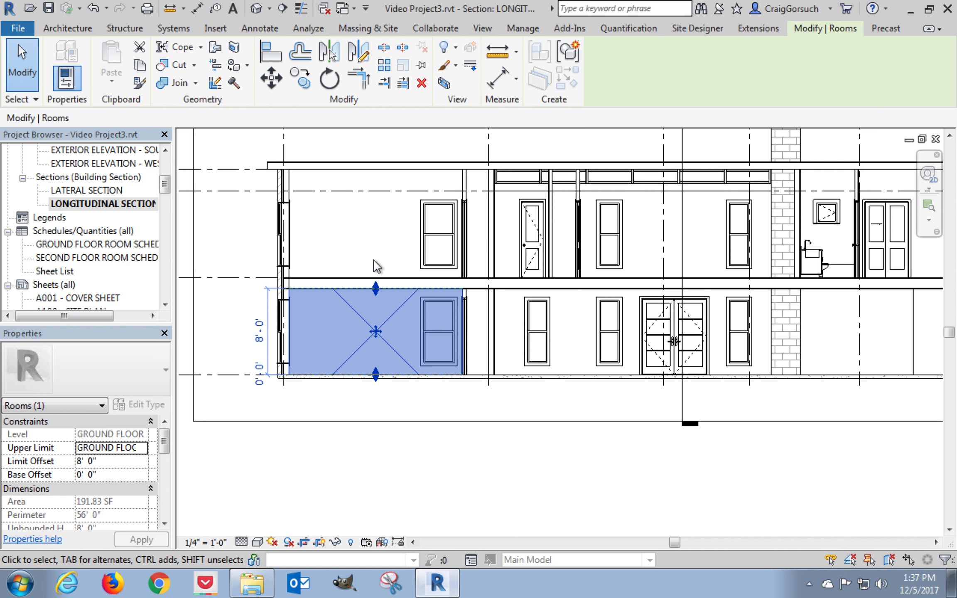
click(382, 402)
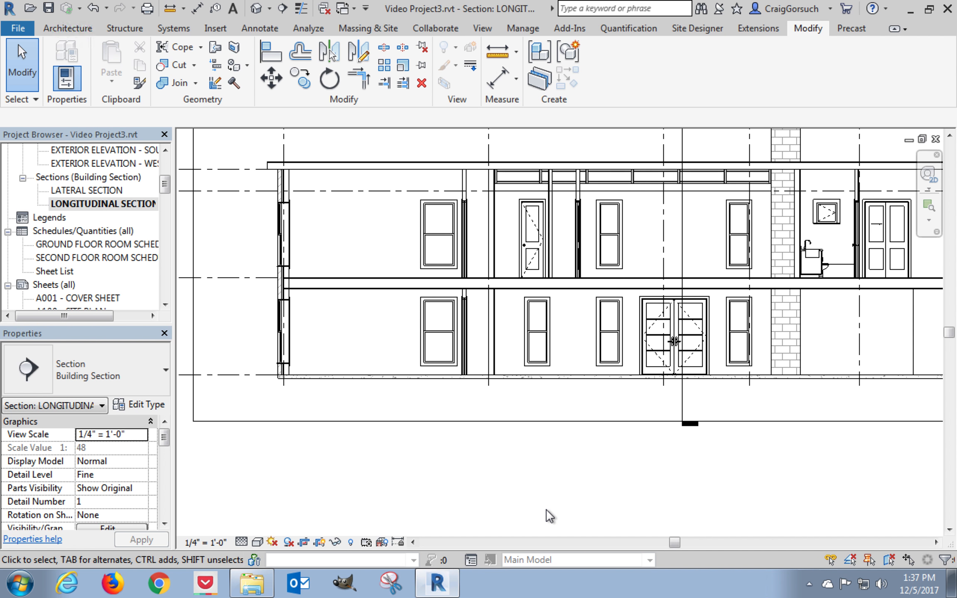
- Join the second-floor wood truss joist floor with the exterior wall at grid 1 in the longitudinal section
scroll(344, 351, up, 1)
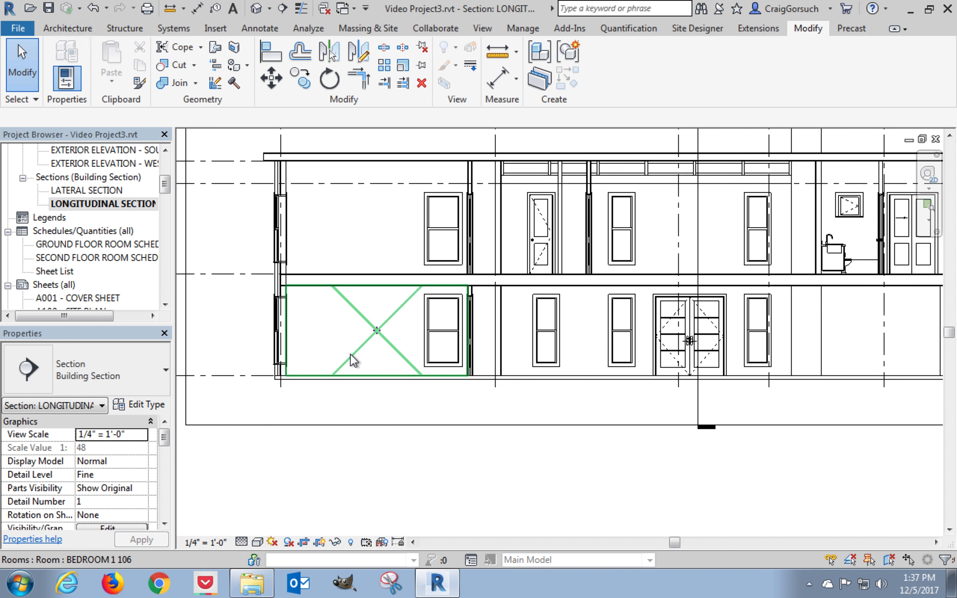
scroll(283, 287, up, 5)
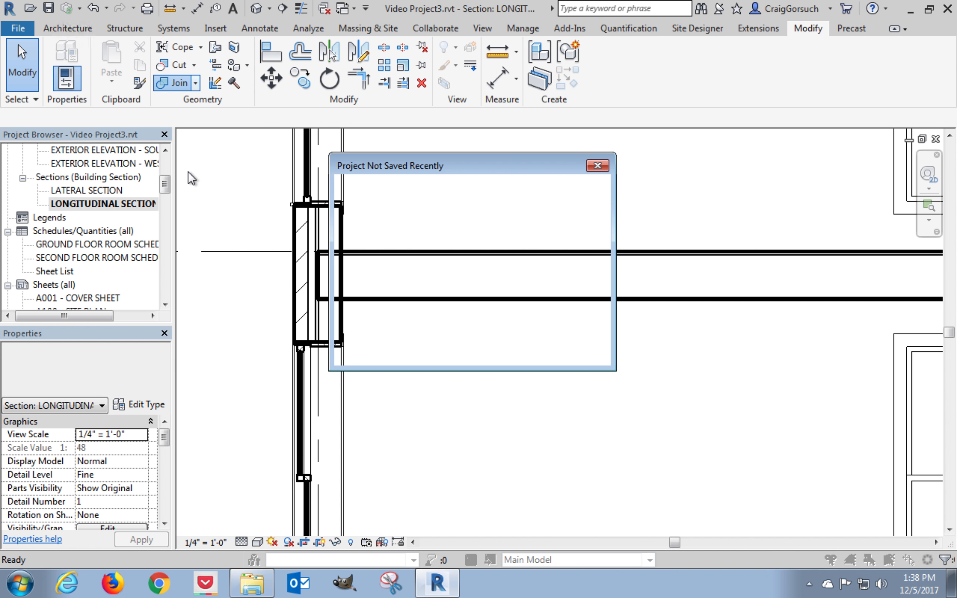
click(387, 260)
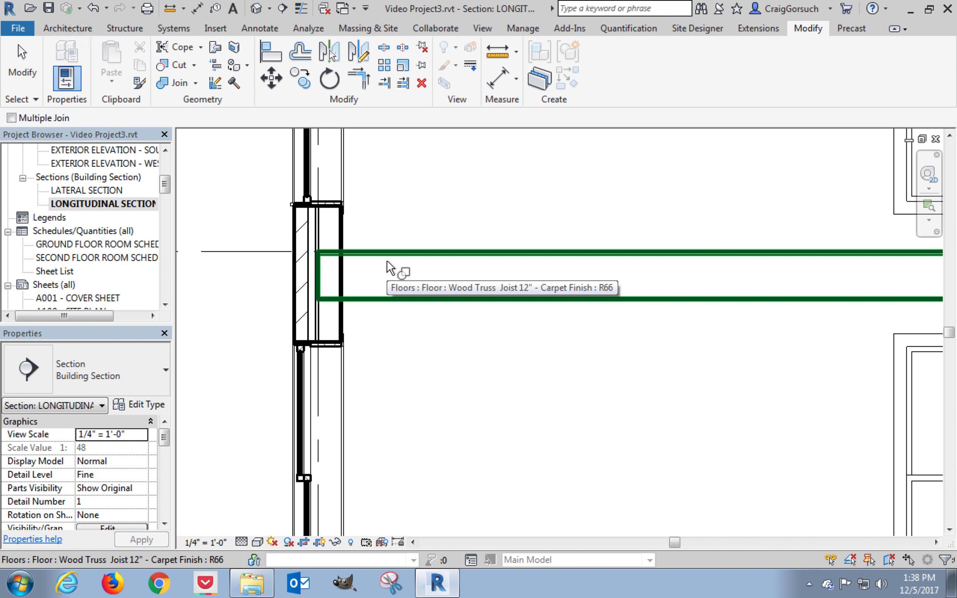
click(404, 257)
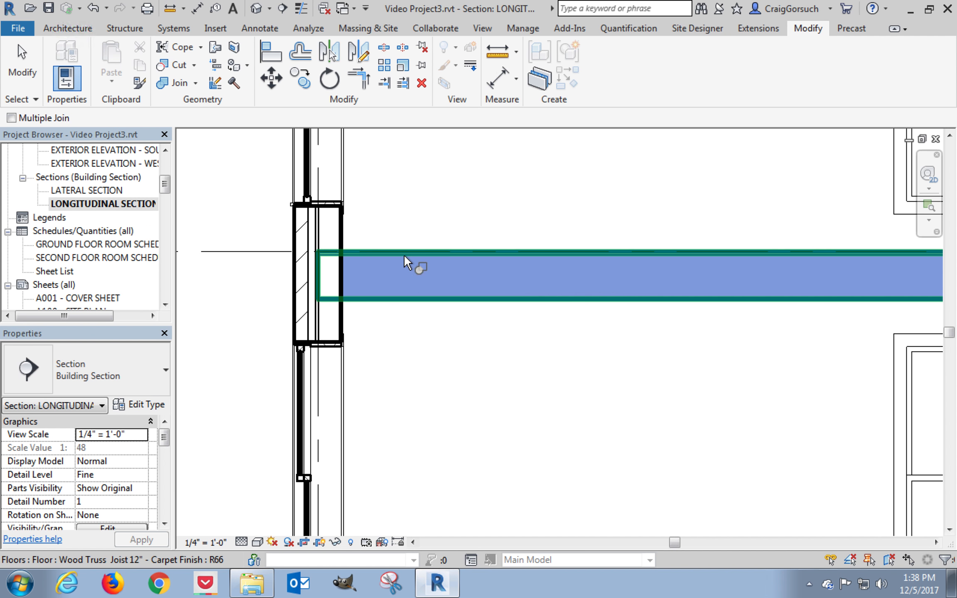
click(342, 228)
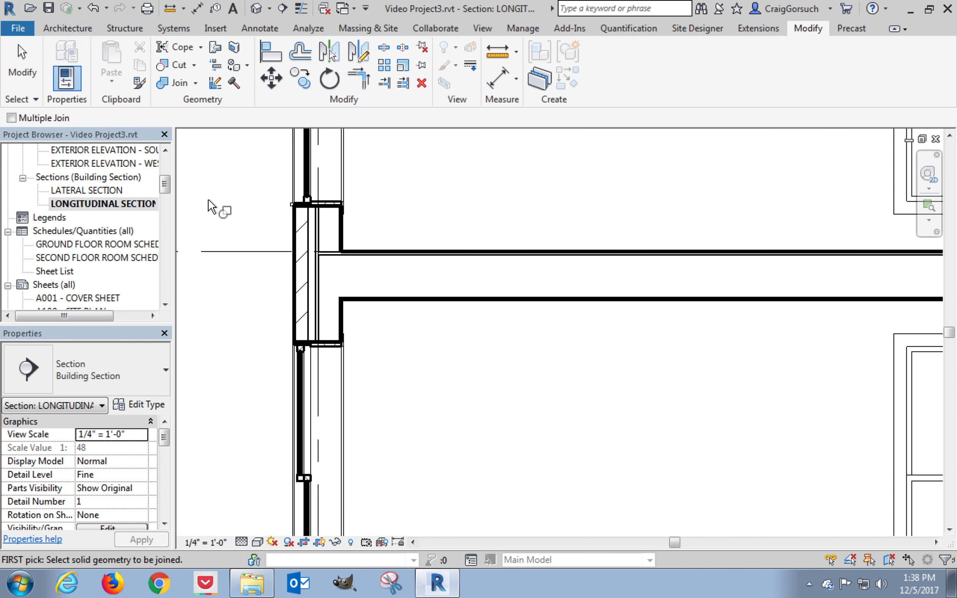
- Join the brick-on-wood-stud exterior wall at grid 6 with the second-floor floor slab in the longitudinal section
scroll(212, 206, down, 2)
scroll(208, 200, down, 3)
middle_drag(748, 390, 374, 432)
scroll(589, 273, up, 5)
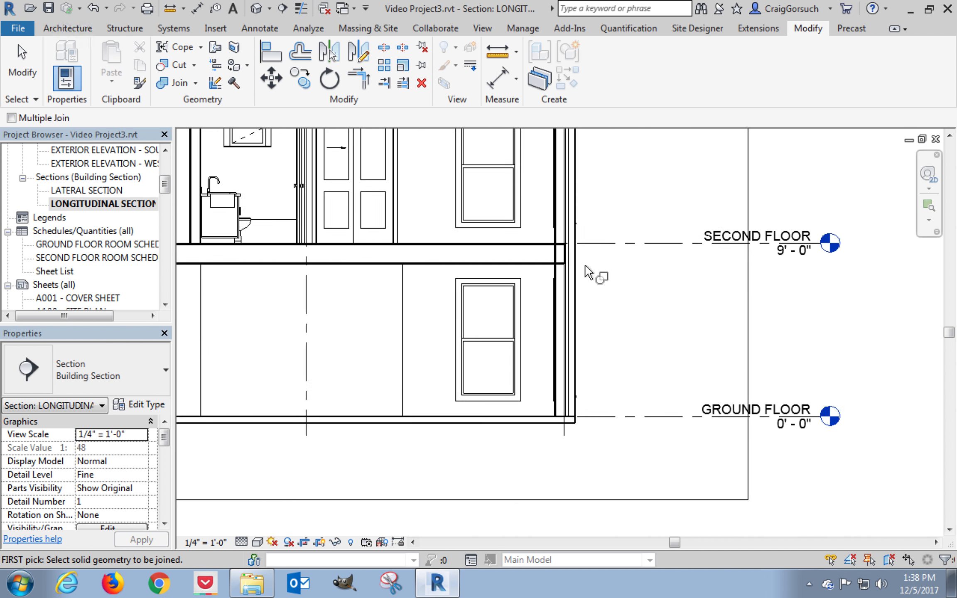
scroll(591, 274, up, 1)
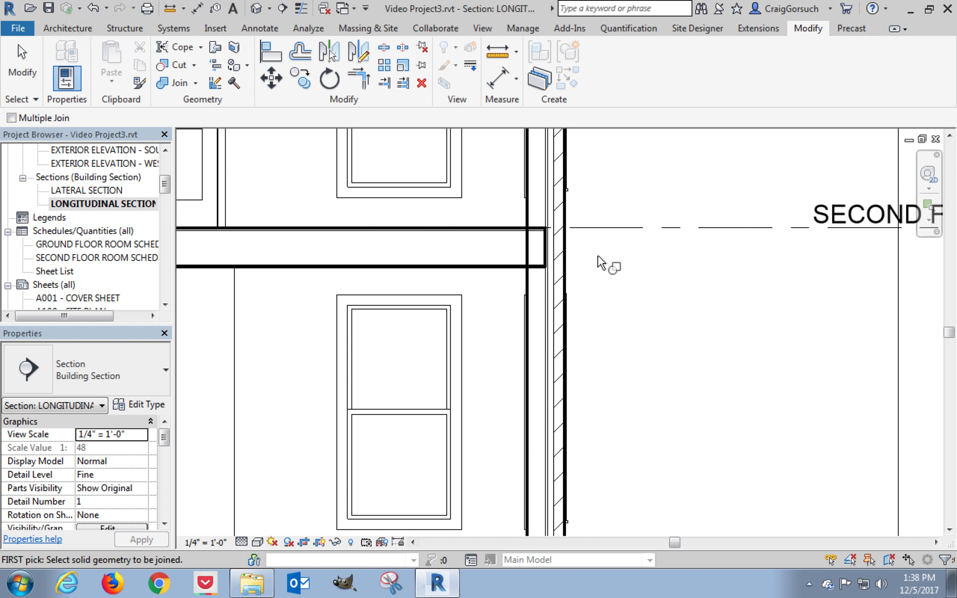
click(562, 253)
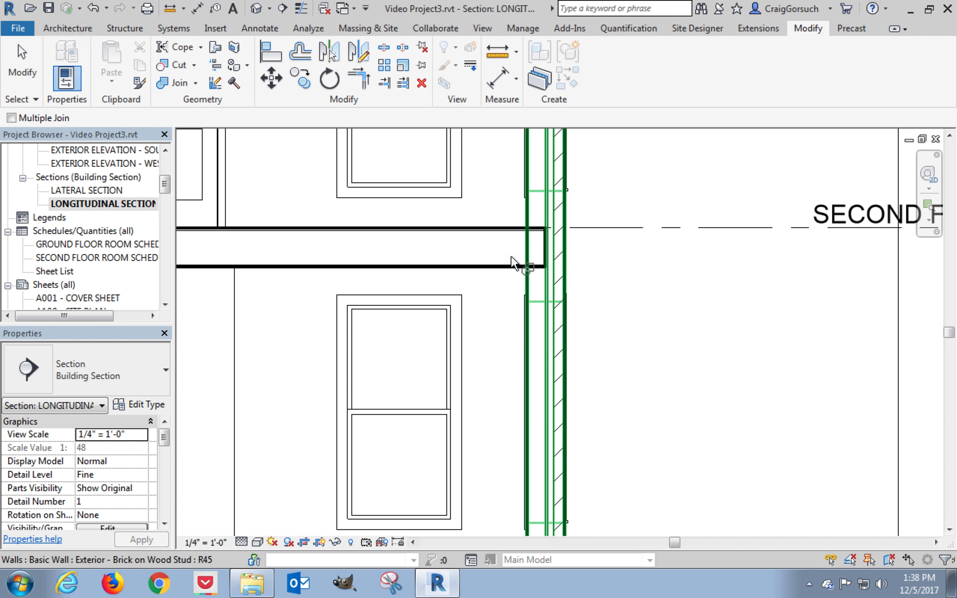
click(491, 267)
click(678, 314)
scroll(687, 320, down, 1)
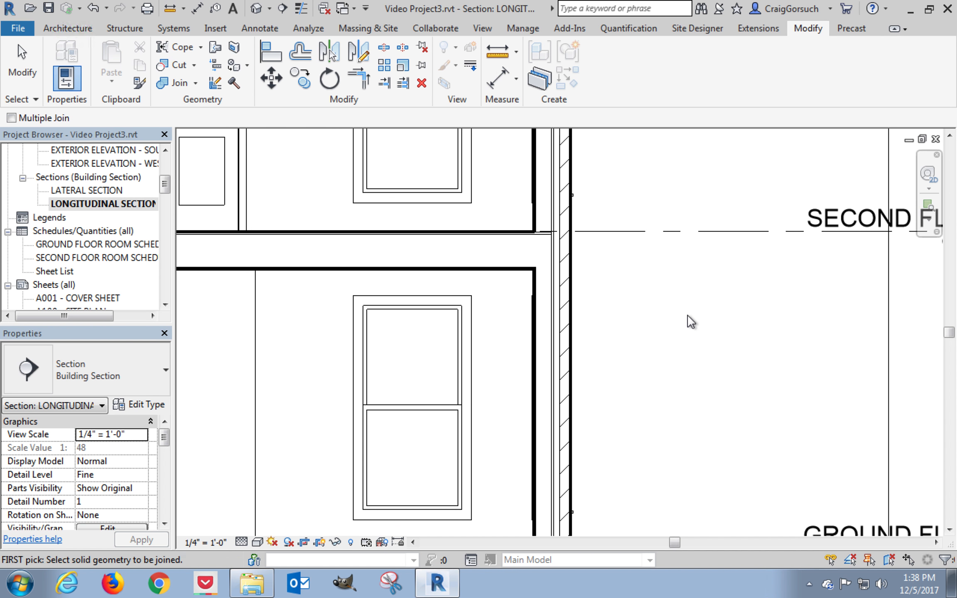
key(Escape)
- Fit the whole longitudinal section in the view and review the joined floor and walls
scroll(694, 322, down, 1)
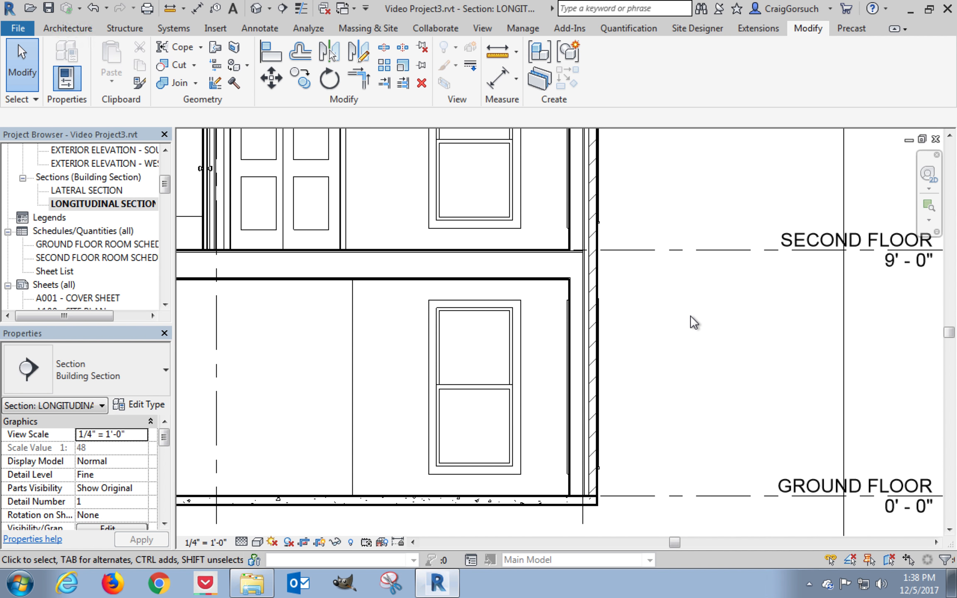
scroll(693, 322, down, 2)
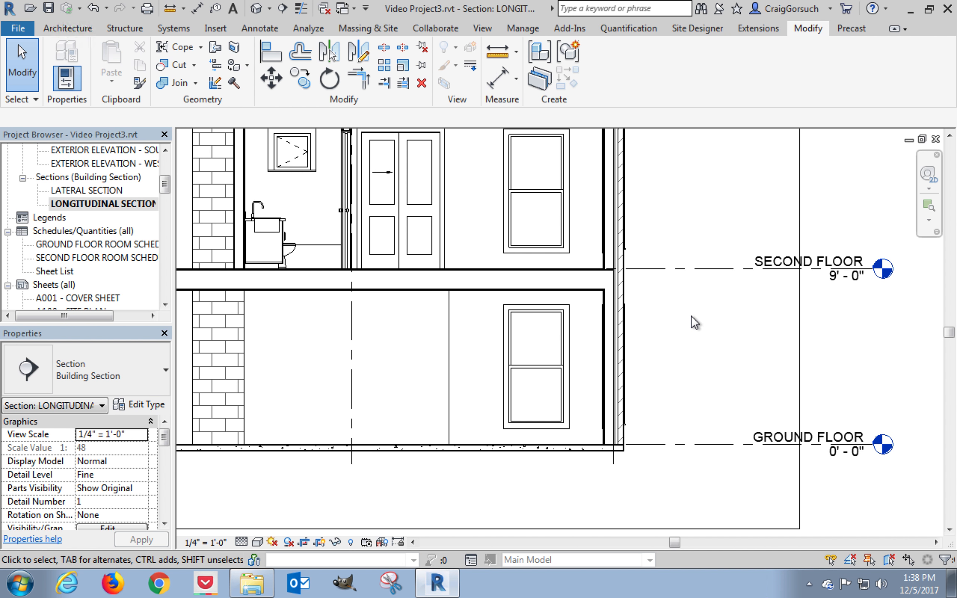
scroll(688, 321, down, 2)
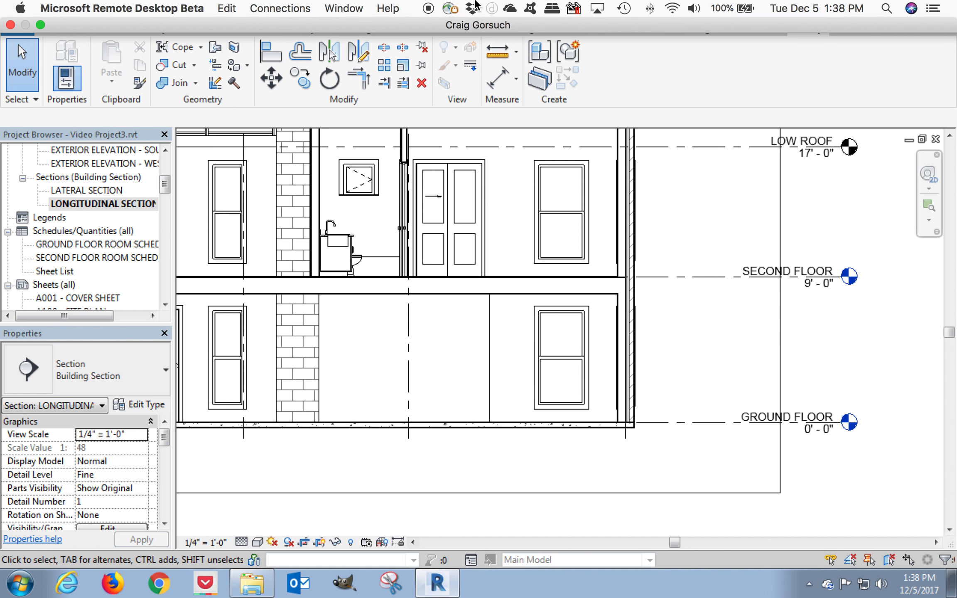
key(z)
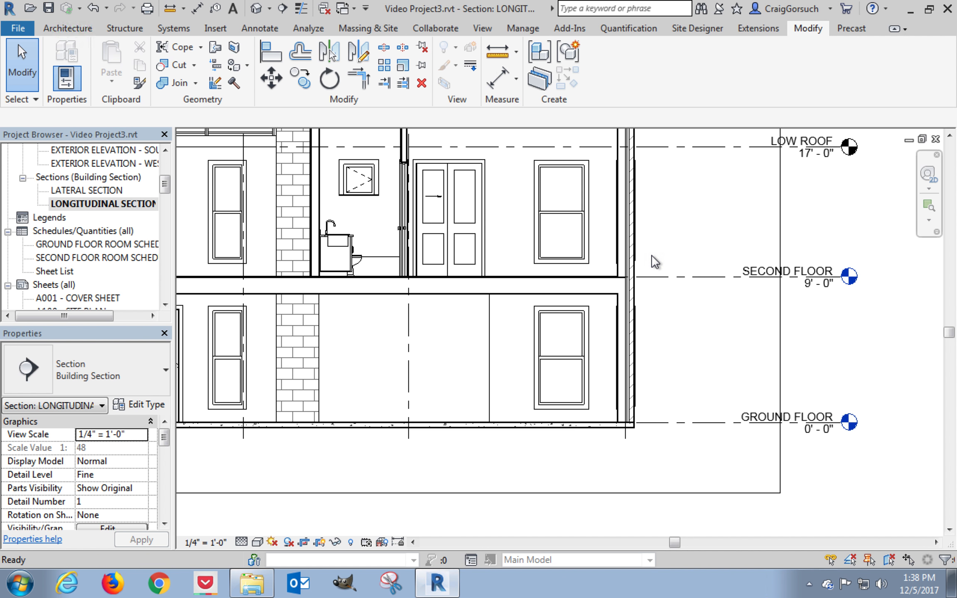
key(a)
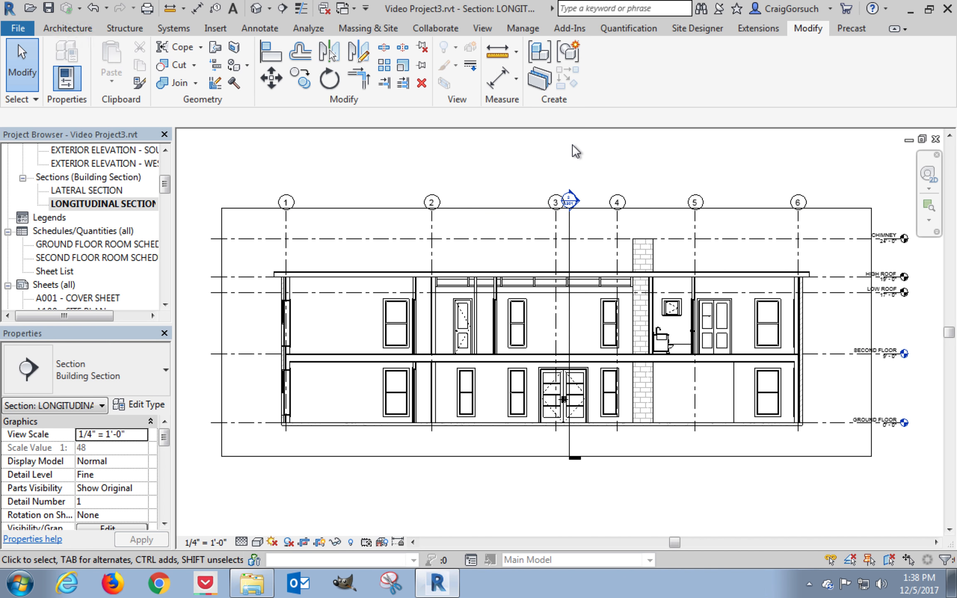